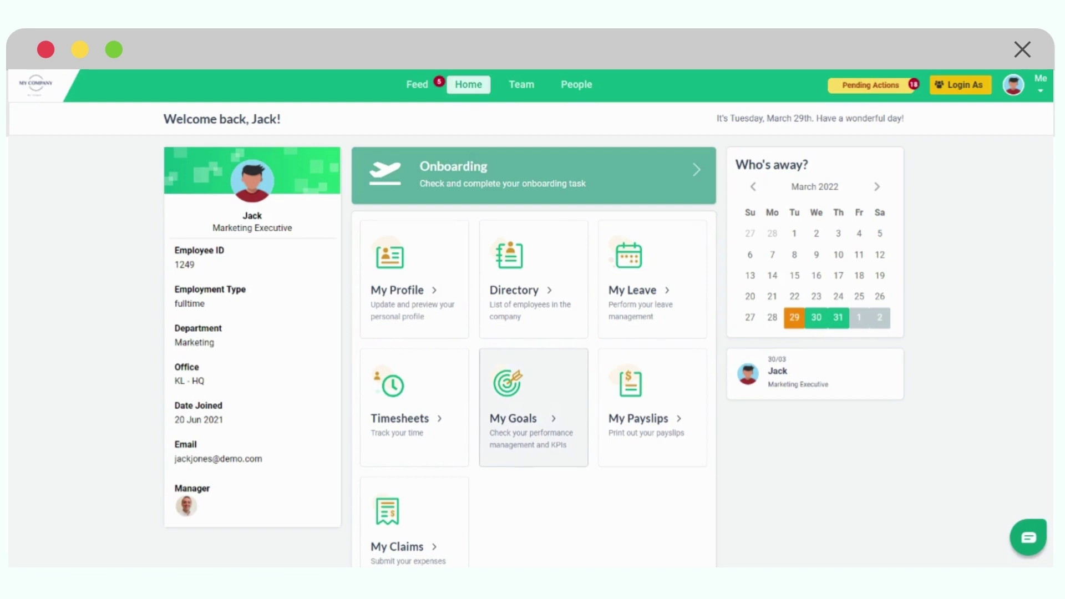
left_click(523, 423)
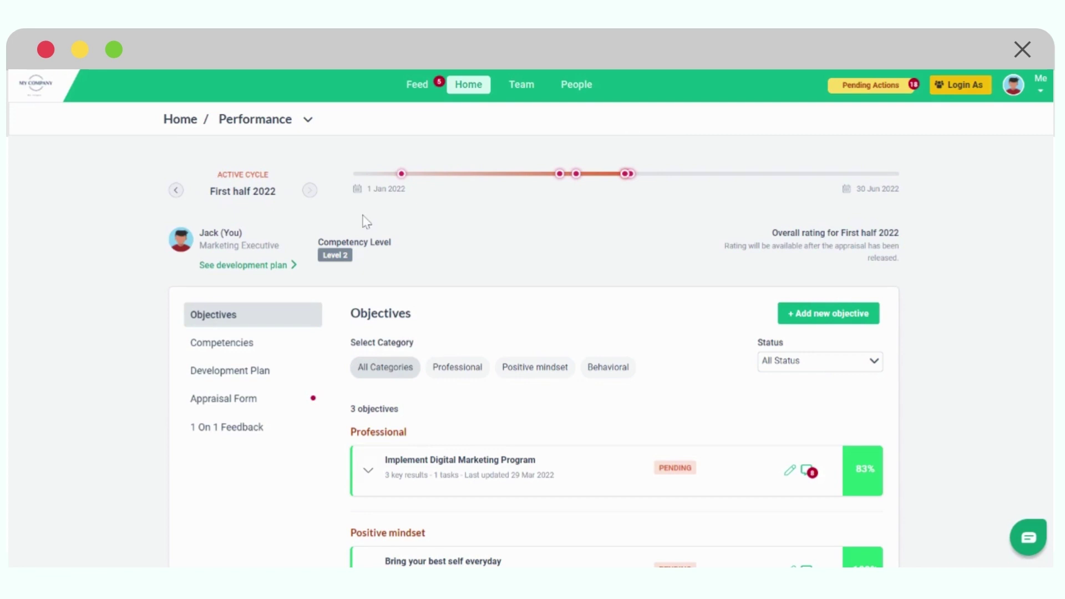
left_click_drag(367, 189, 409, 190)
left_click_drag(862, 189, 899, 190)
left_click_drag(371, 188, 388, 189)
double_click(876, 189)
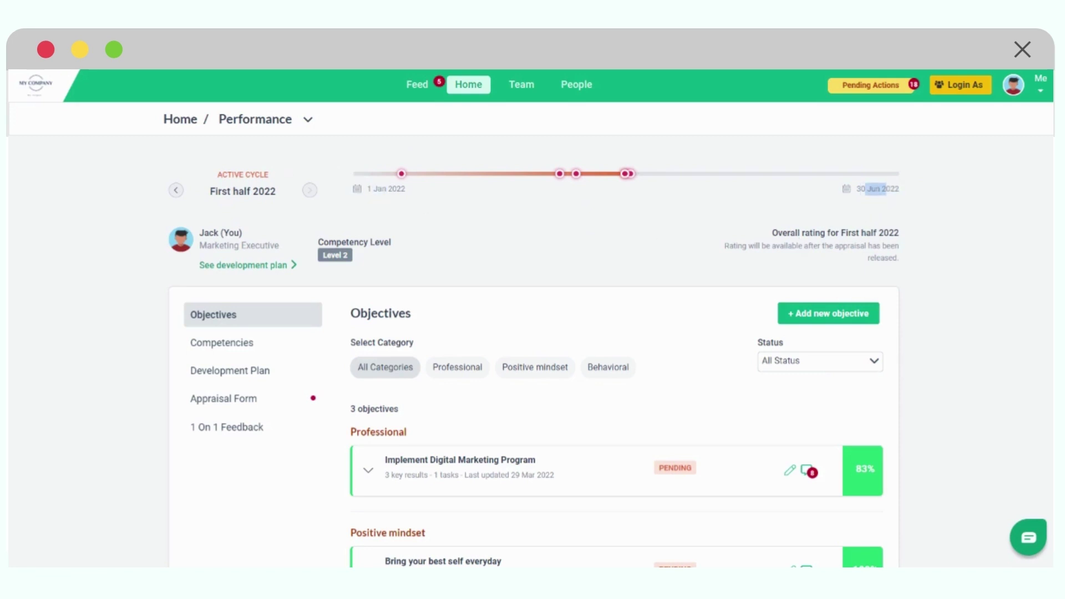
mouse_move(401, 173)
left_click(532, 220)
scroll(617, 225, "down", 2)
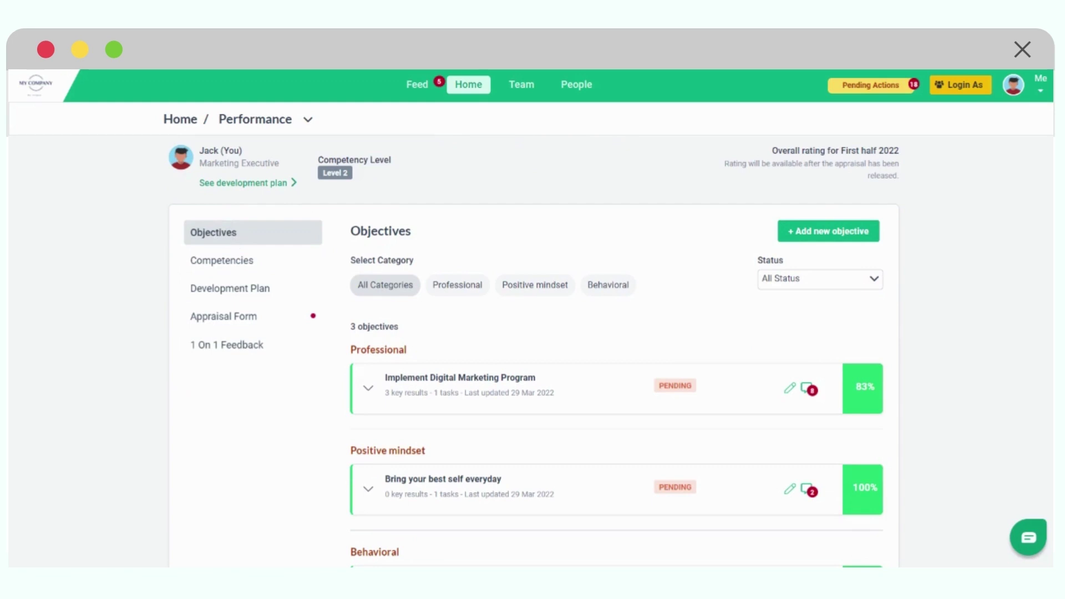
left_click(221, 261)
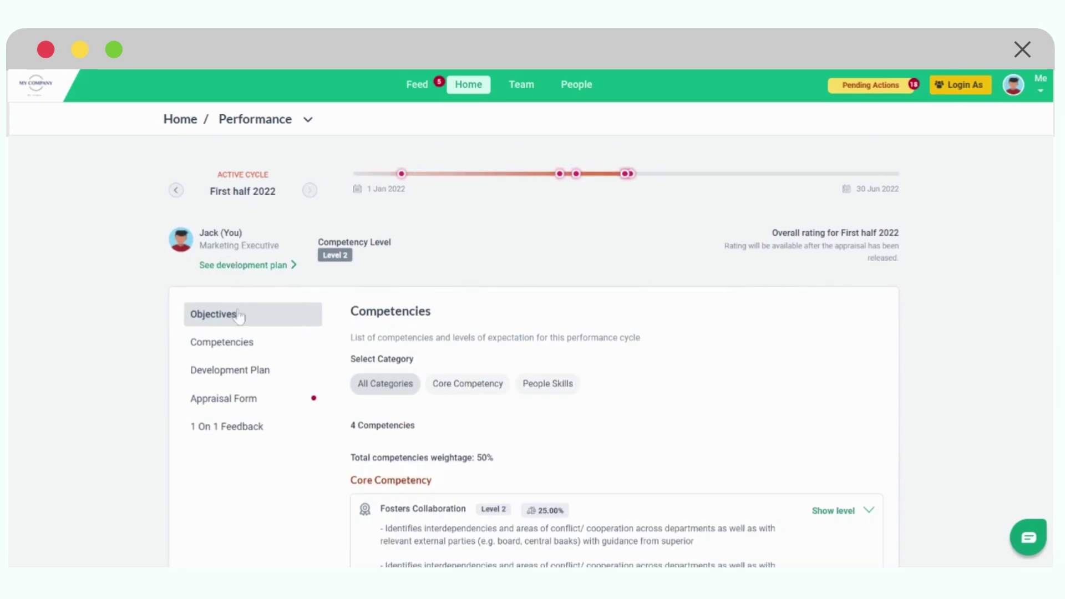
left_click(230, 370)
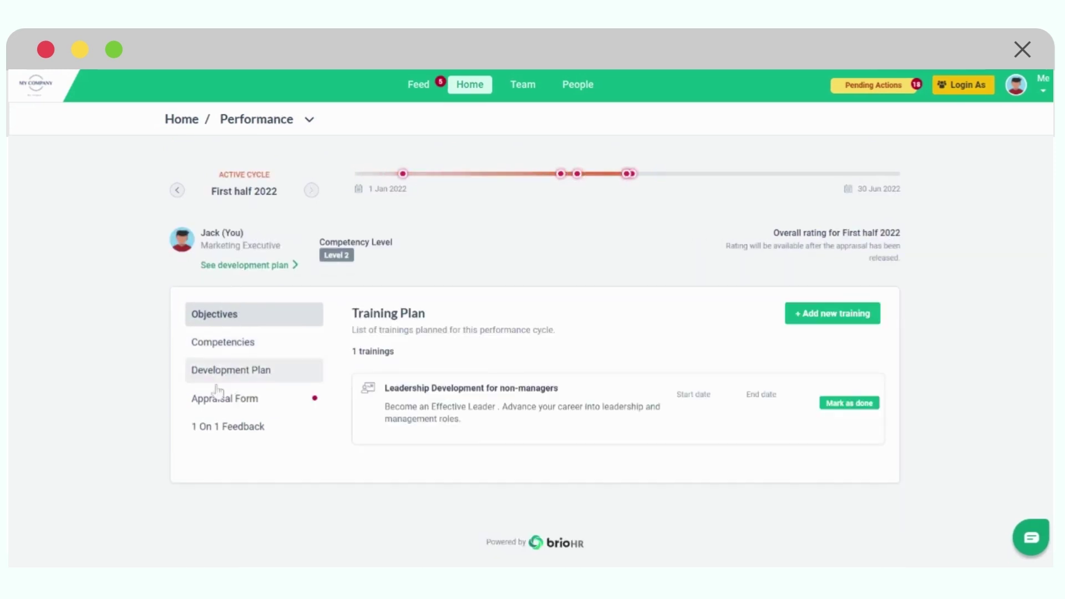
left_click(223, 400)
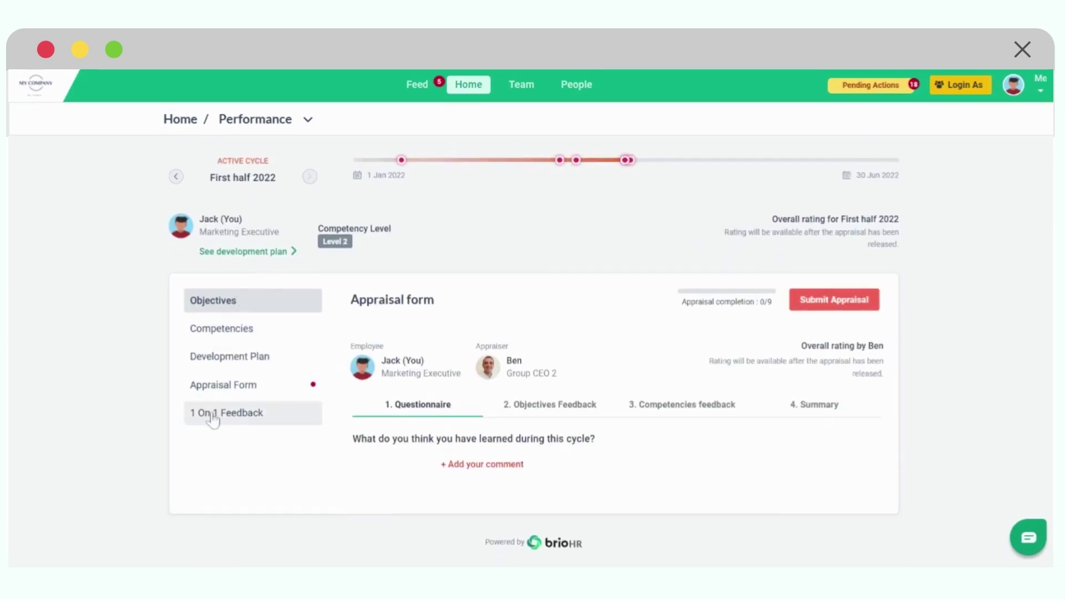
left_click(227, 426)
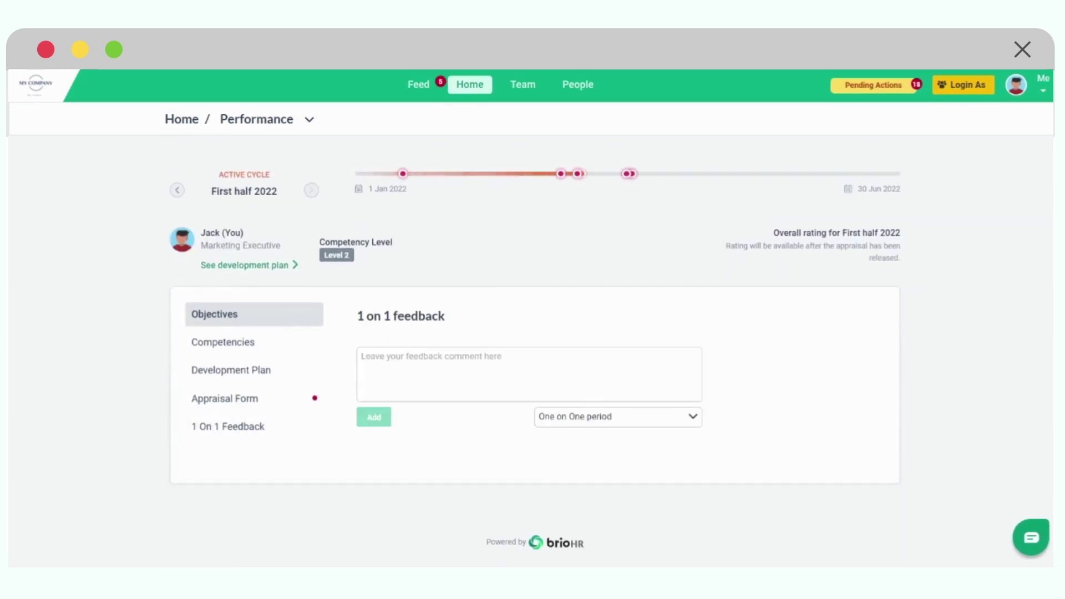
left_click(214, 314)
scroll(597, 346, "down", 2)
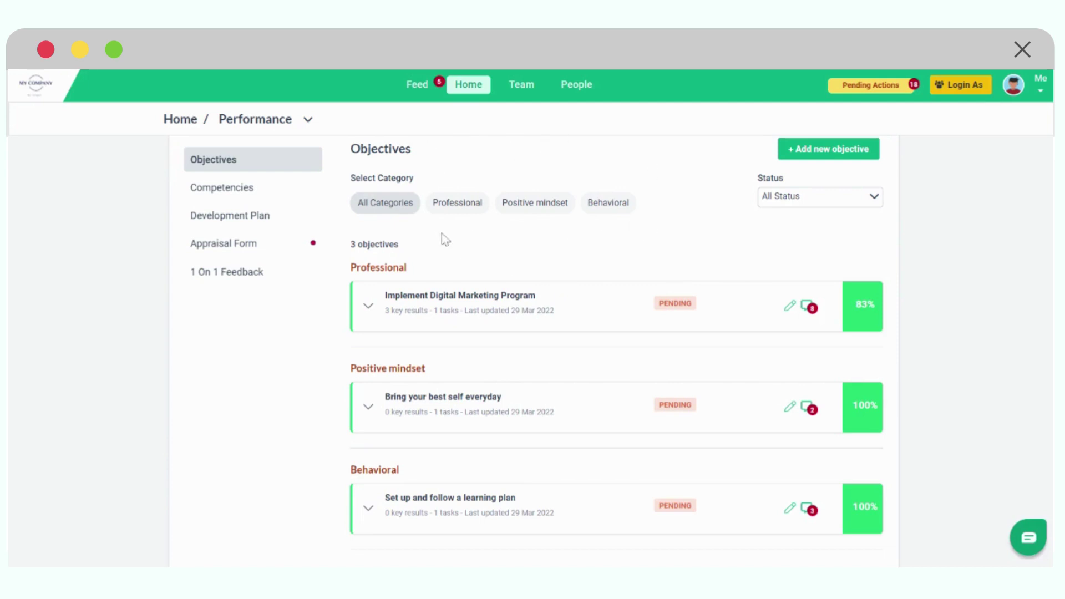
Step: Filter objectives by the Professional, Positive mindset and Behavioral categories, then return to All Categories
left_click(456, 202)
left_click(530, 331)
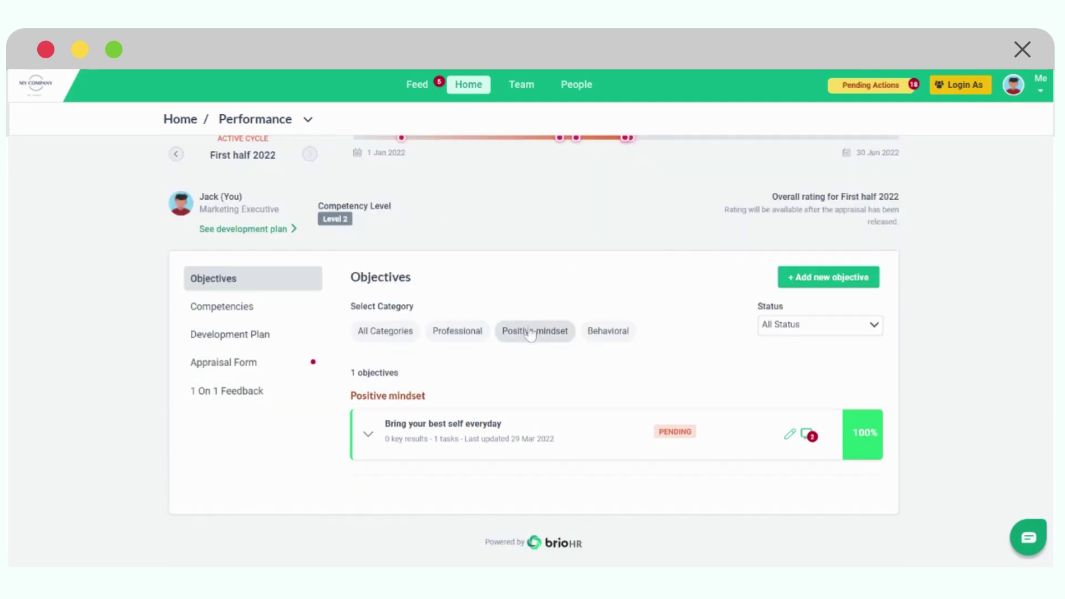
left_click(608, 331)
left_click(512, 331)
left_click(457, 330)
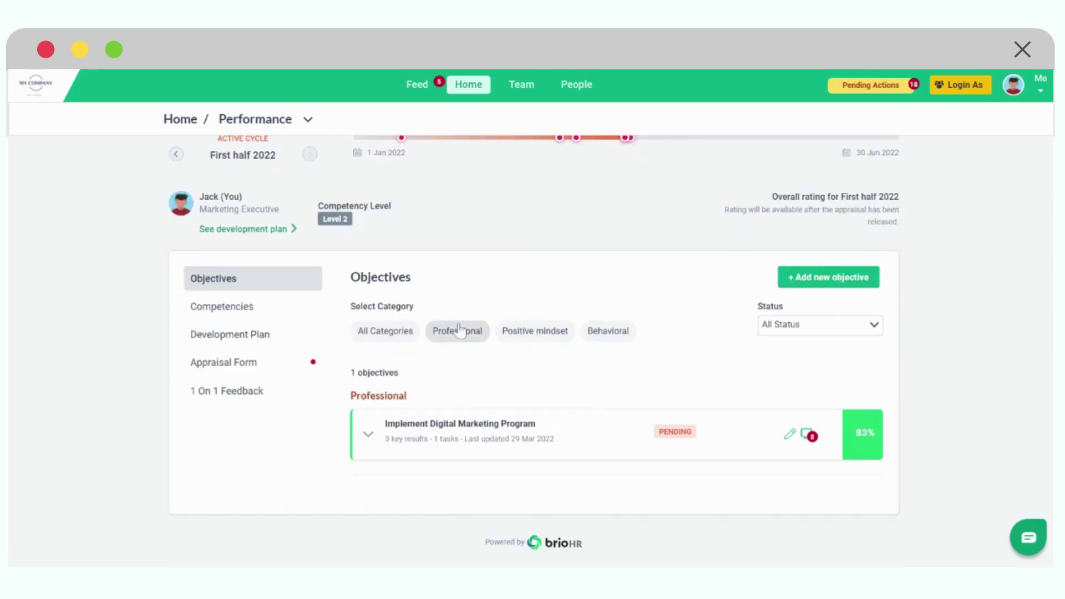
left_click(385, 330)
scroll(595, 375, "down", 3)
scroll(595, 418, "down", 1)
scroll(617, 346, "up", 5)
scroll(616, 346, "up", 5)
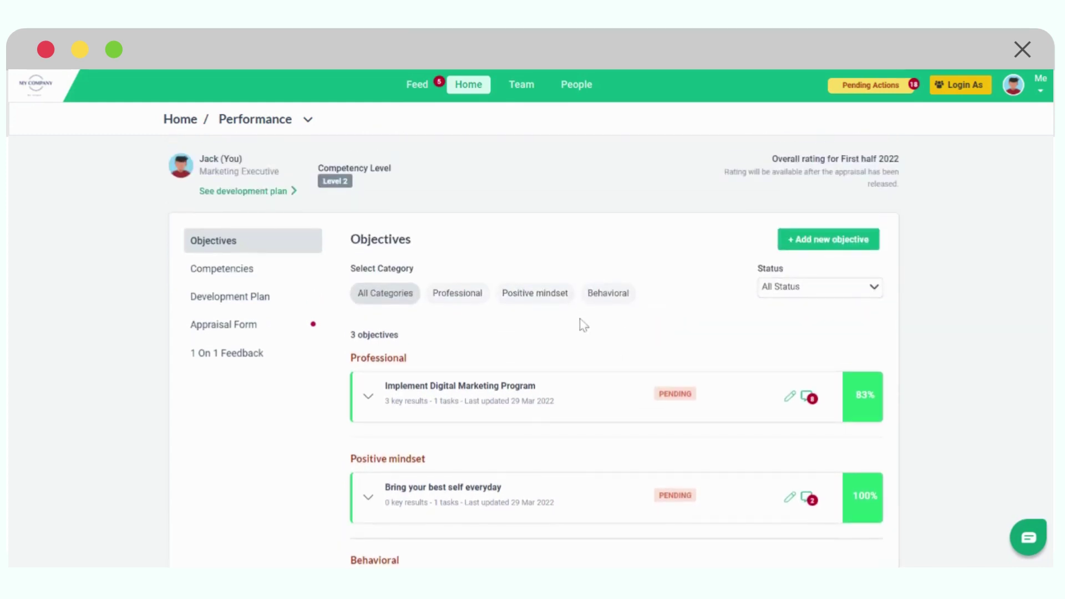
Step: Highlight the objectives count and the Behavioral and Professional category headings
left_click_drag(357, 336, 387, 335)
scroll(454, 339, "down", 1)
left_click_drag(367, 276, 405, 275)
left_click_drag(377, 378, 396, 377)
left_click_drag(379, 478, 392, 477)
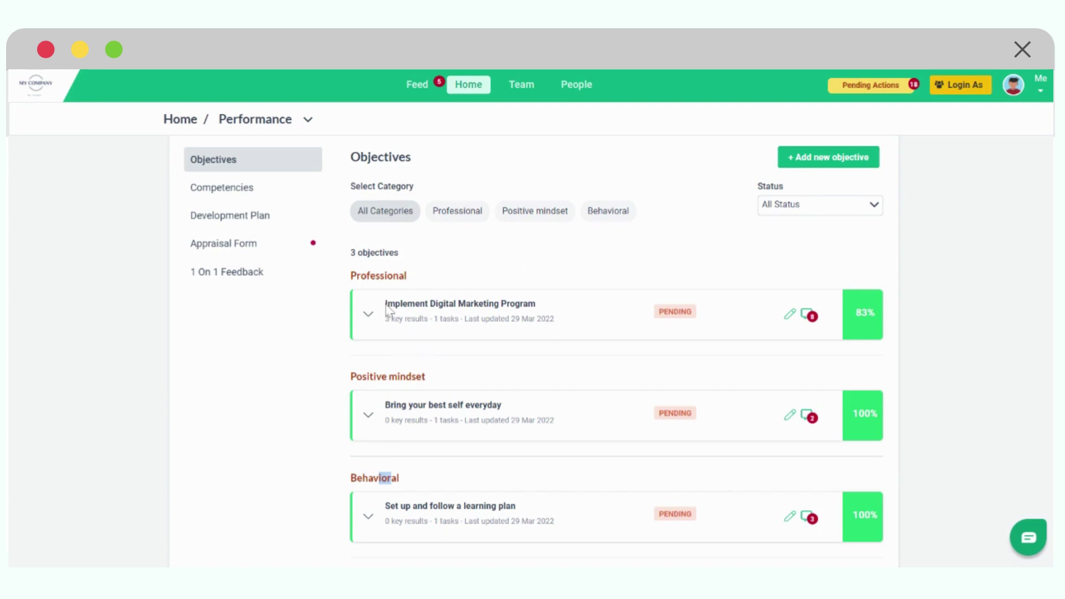
left_click_drag(368, 275, 388, 276)
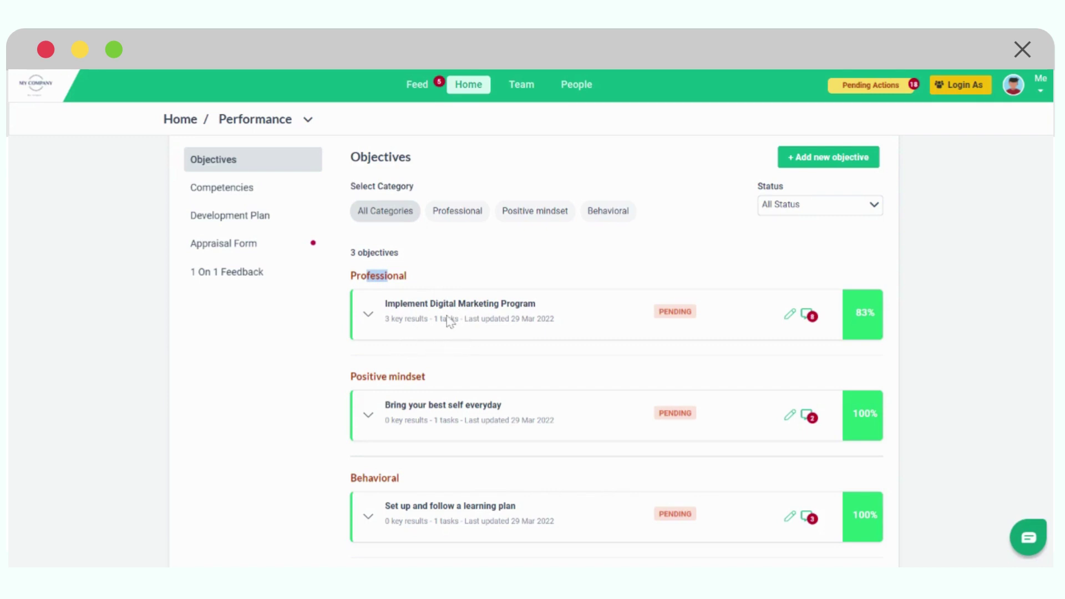
left_click(369, 315)
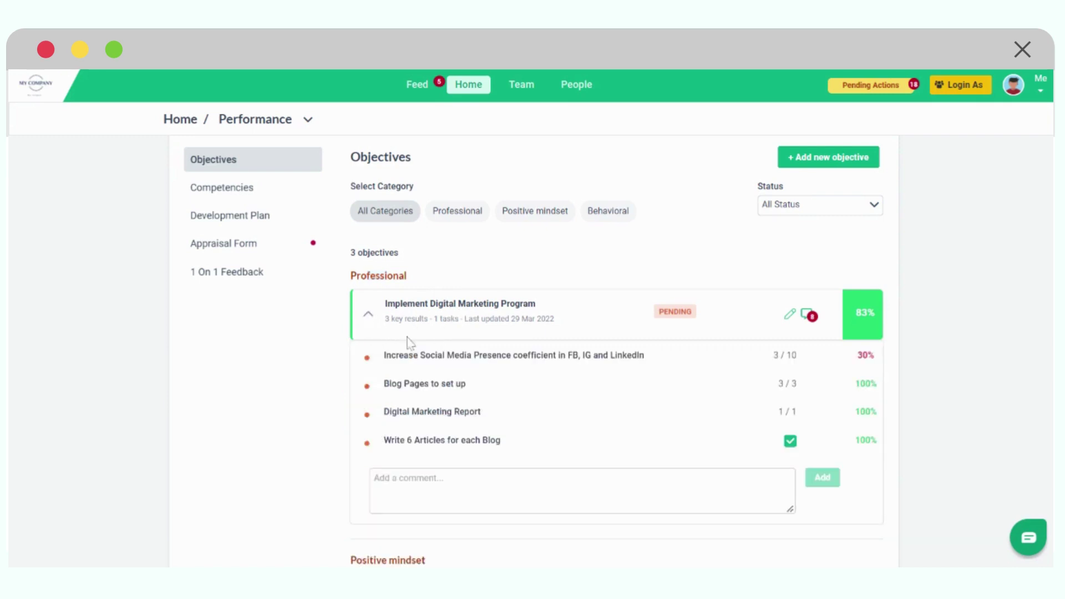
scroll(424, 348, "down", 1)
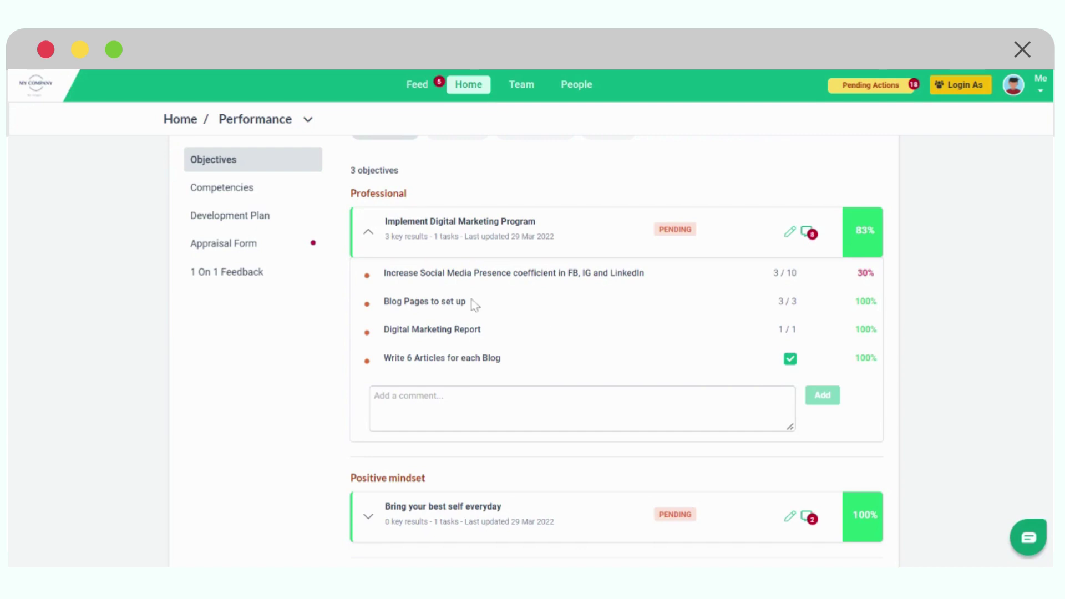
left_click_drag(397, 273, 579, 273)
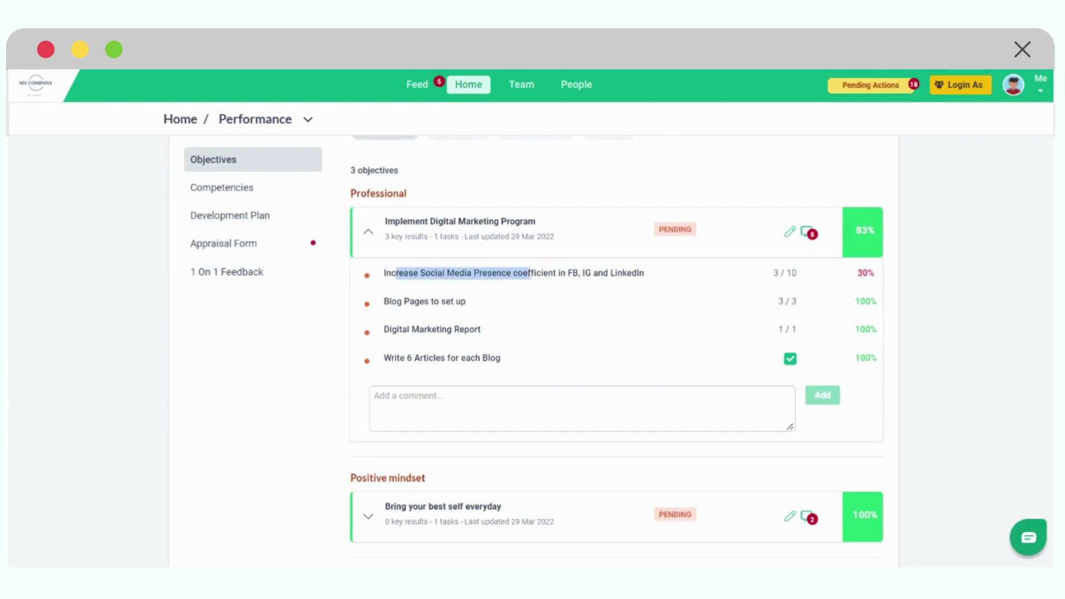
Step: Change the social media key result progress from 3 to 6 of 10 and save
left_click(782, 273)
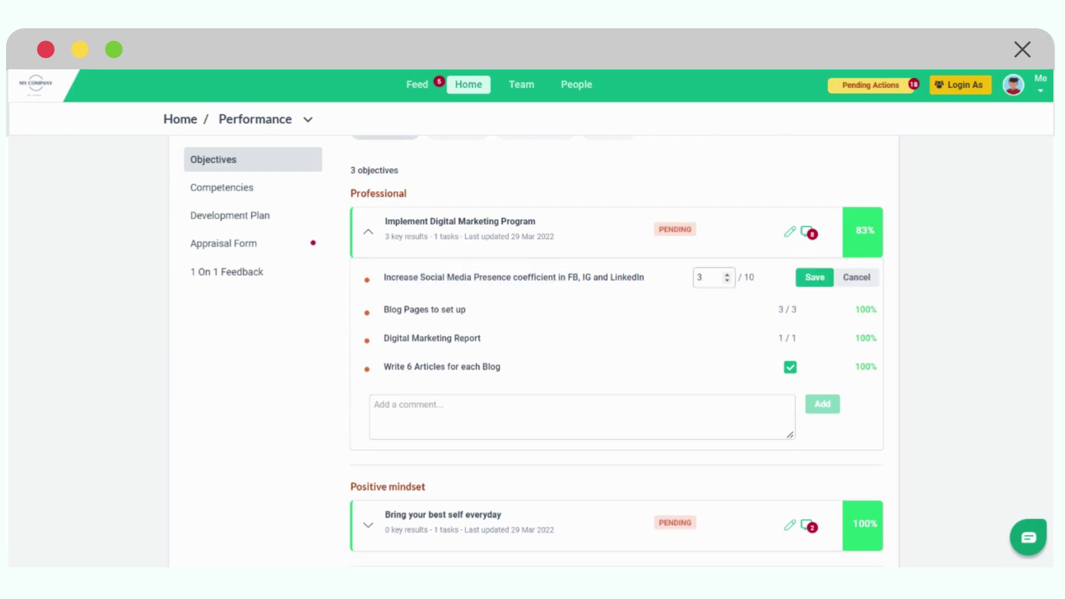
double_click(704, 277)
type("6")
left_click(816, 277)
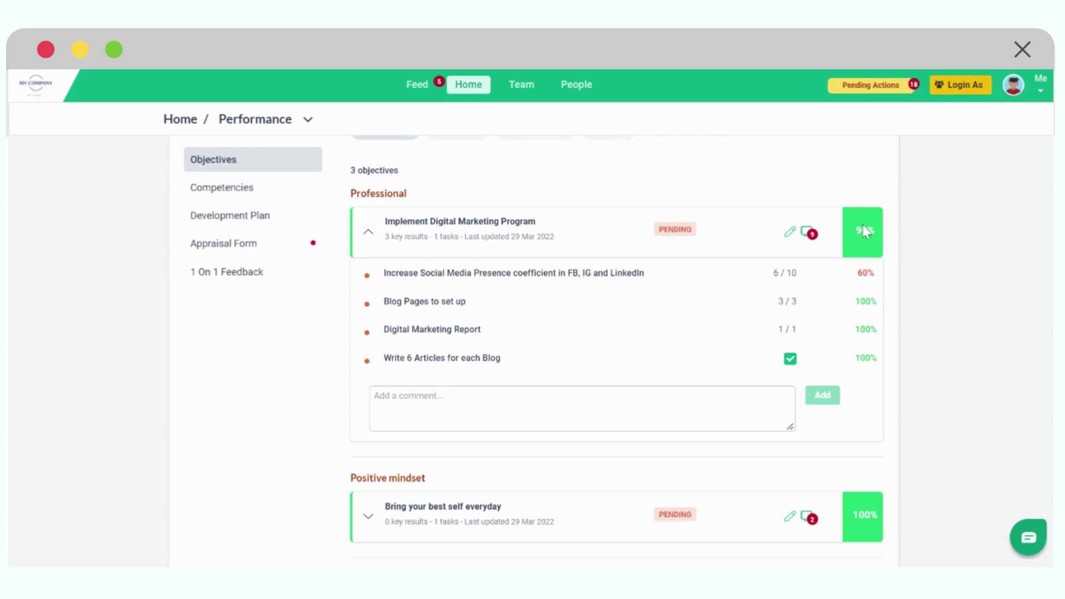
Step: Collapse and re-expand Implement Digital Marketing Program to show its 90% progress
left_click(369, 233)
left_click(369, 235)
left_click(499, 400)
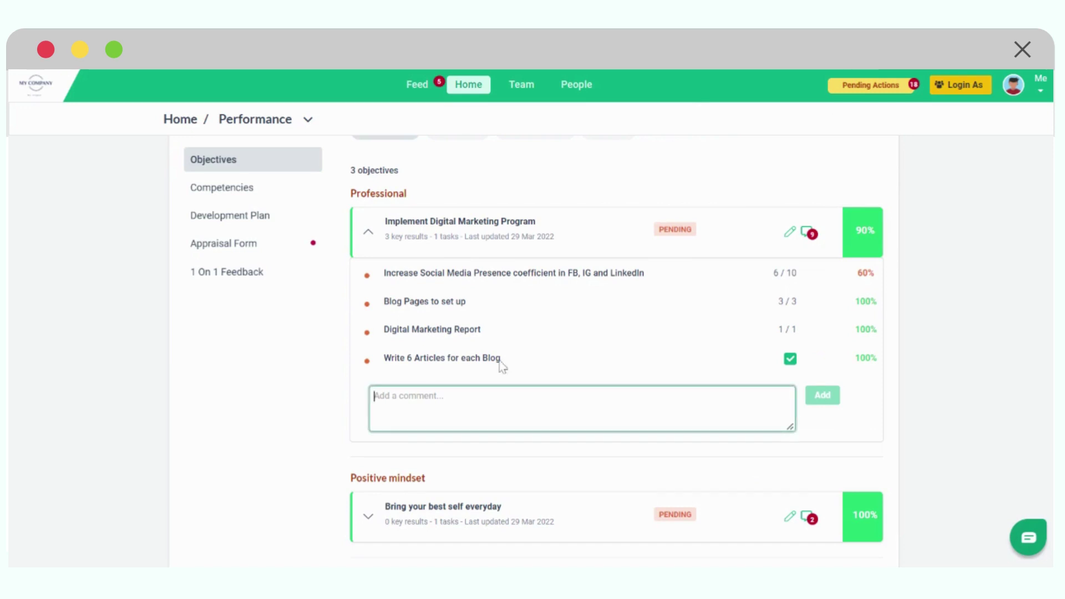
left_click(807, 234)
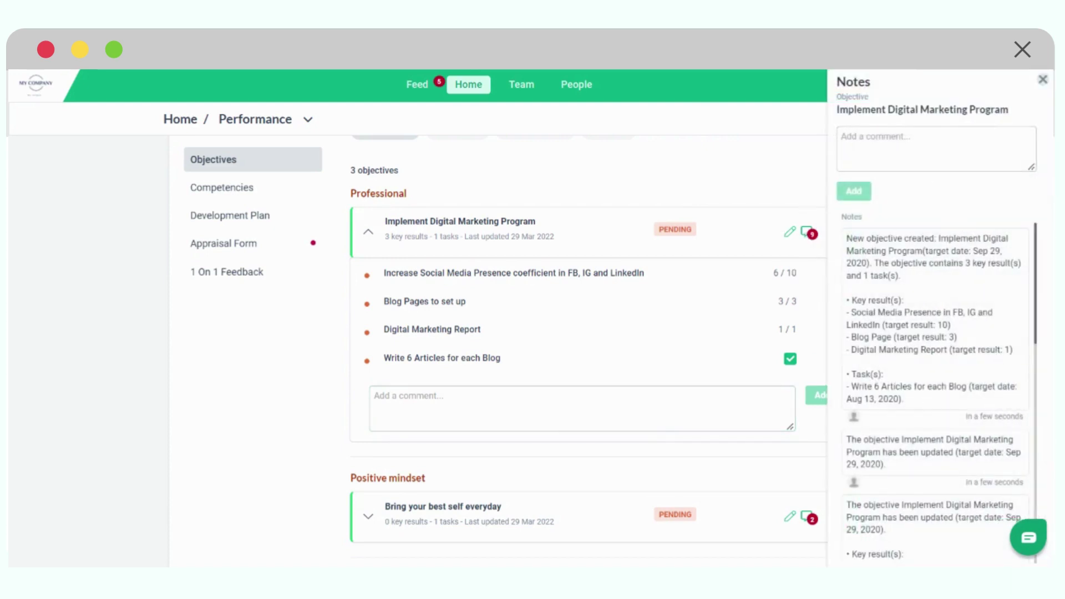
scroll(933, 375, "down", 5)
scroll(932, 374, "up", 5)
scroll(949, 375, "down", 8)
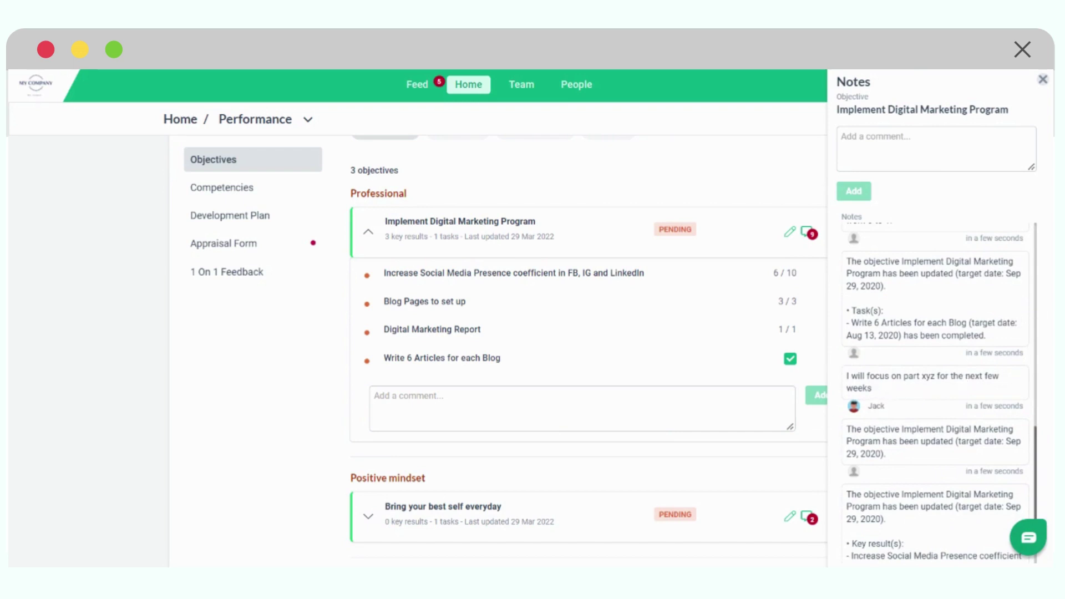
scroll(915, 366, "up", 3)
scroll(915, 366, "up", 3)
scroll(915, 366, "up", 2)
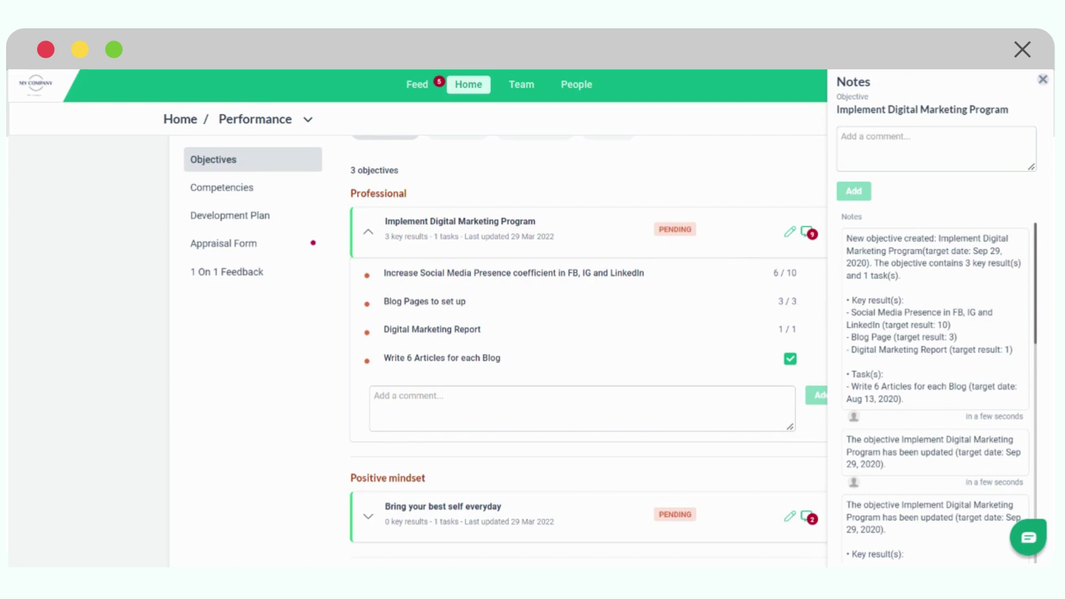
scroll(583, 333, "up", 2)
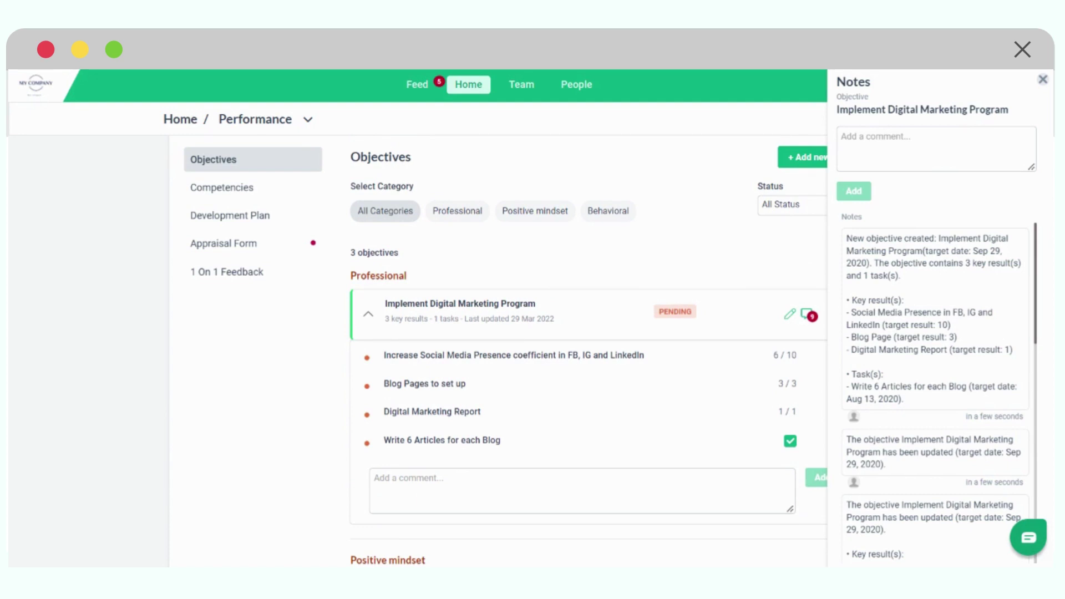
Step: Close the notes history, collapse the objective, and open the cycle's Competencies list
left_click(1043, 80)
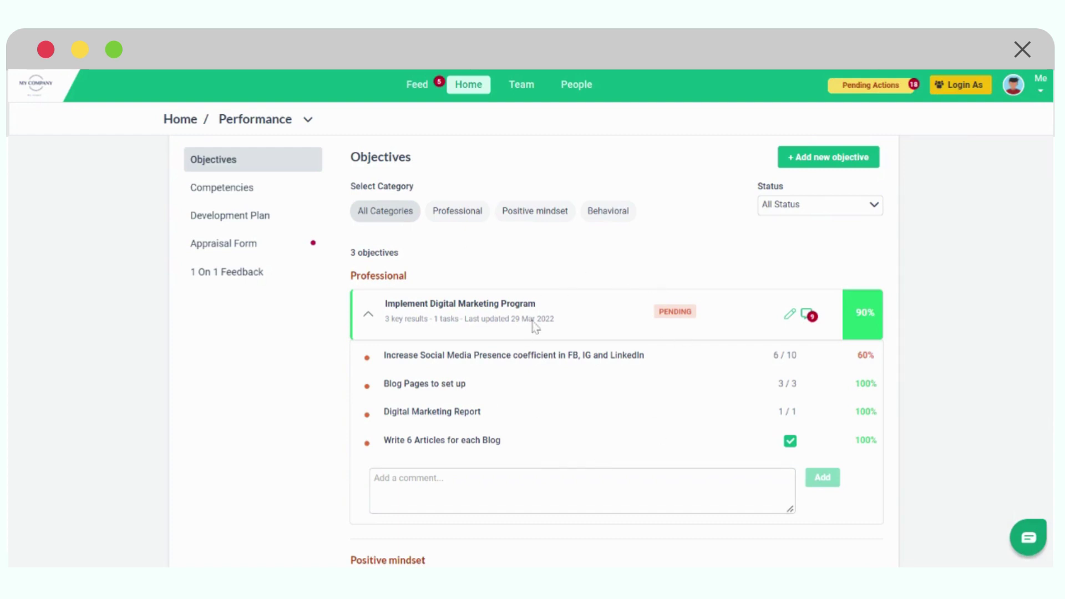
left_click(368, 313)
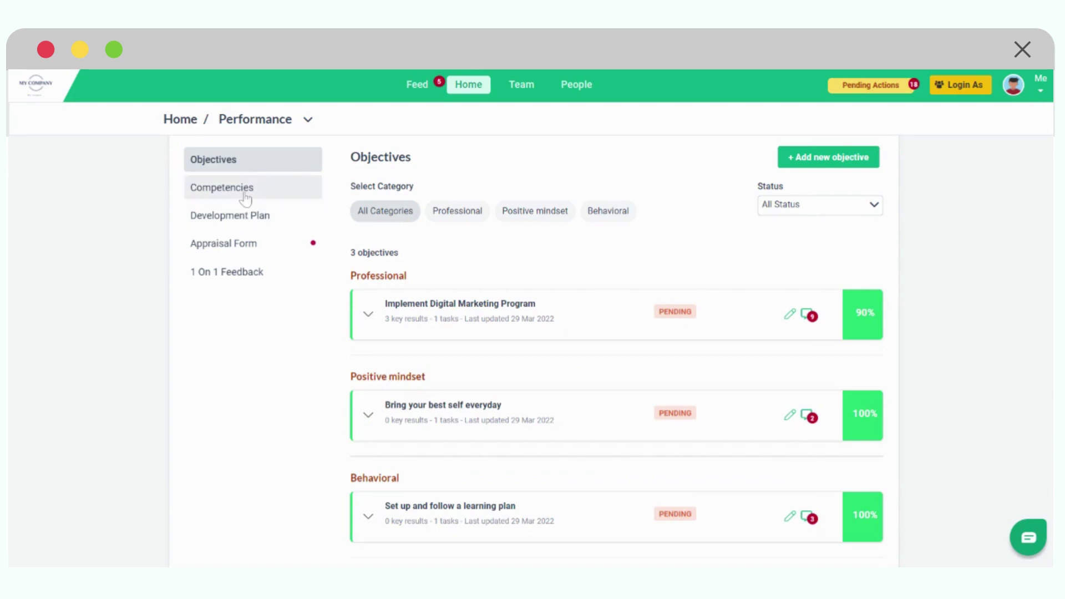
left_click(221, 187)
scroll(699, 358, "down", 3)
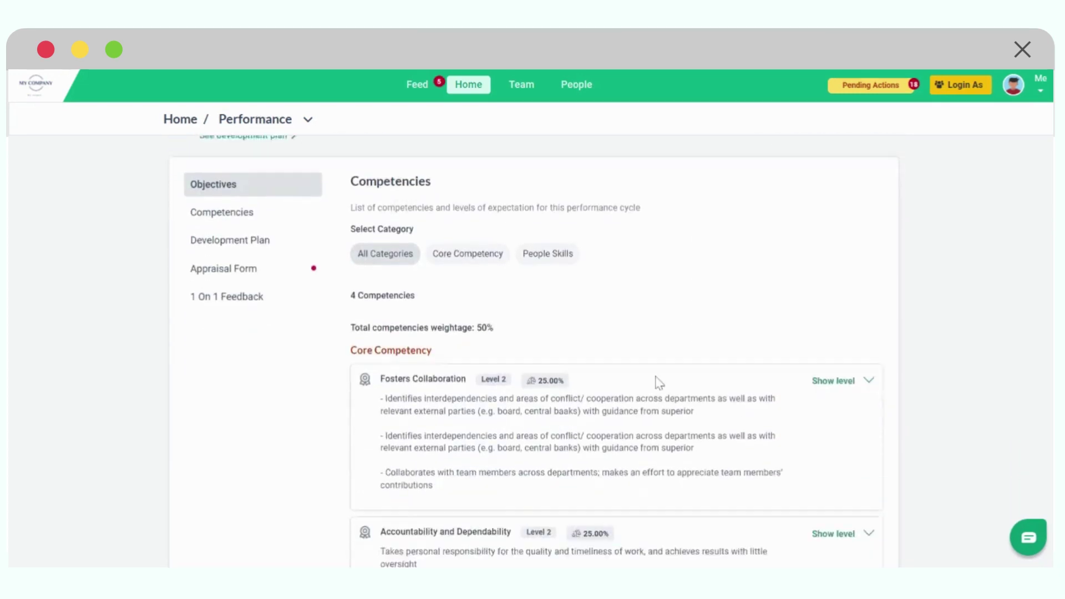
scroll(658, 382, "up", 3)
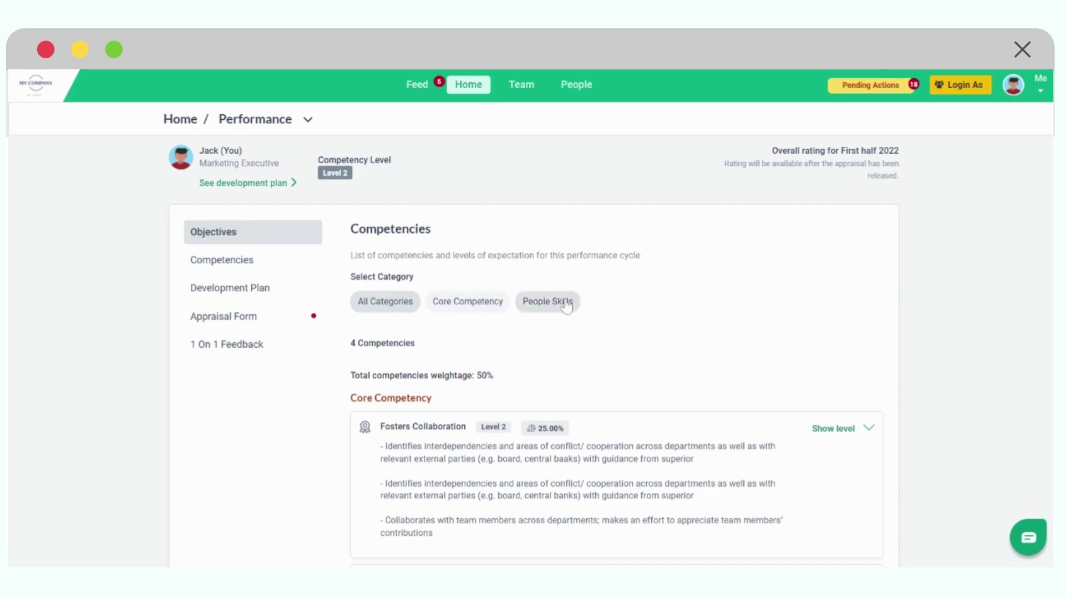
Step: Highlight the 4 Competencies count and the total weightage line
left_click_drag(351, 343, 415, 344)
left_click(433, 346)
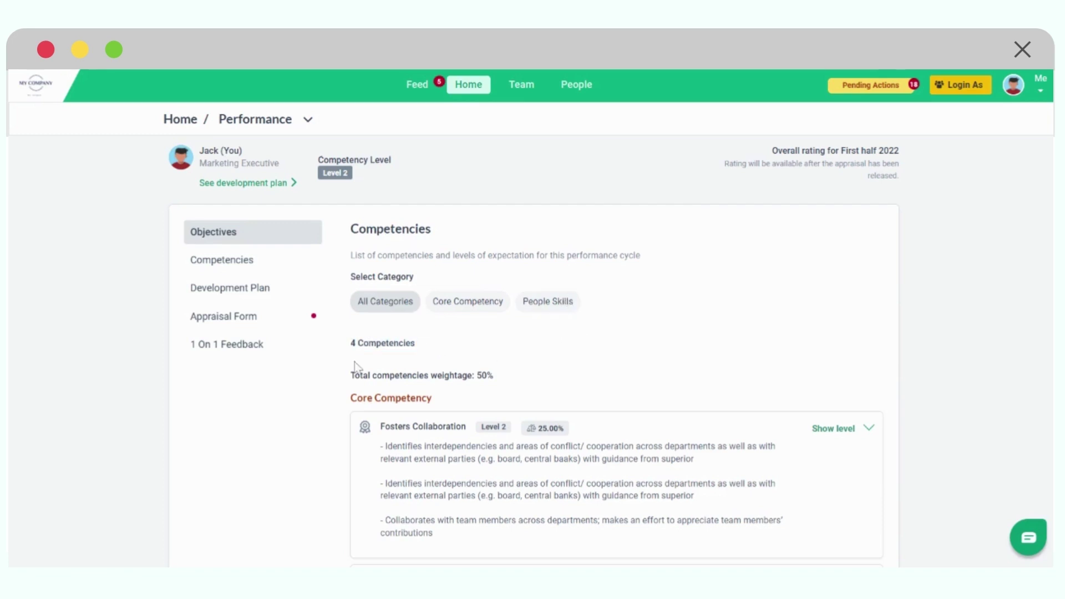
left_click_drag(355, 376, 493, 376)
left_click(508, 381)
scroll(535, 366, "down", 4)
scroll(535, 374, "down", 4)
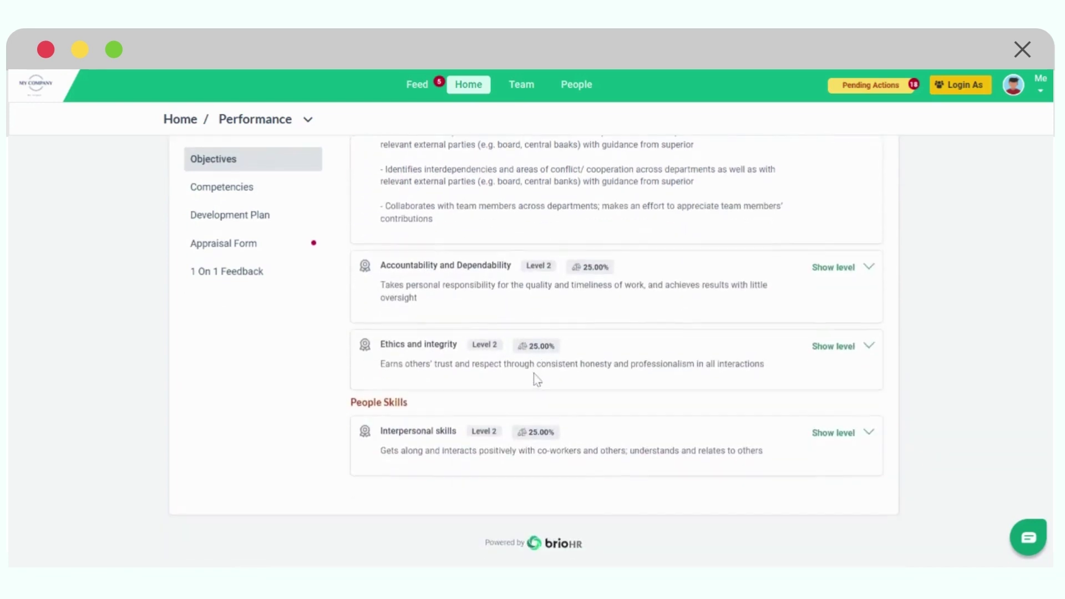
scroll(533, 374, "up", 3)
scroll(532, 365, "up", 5)
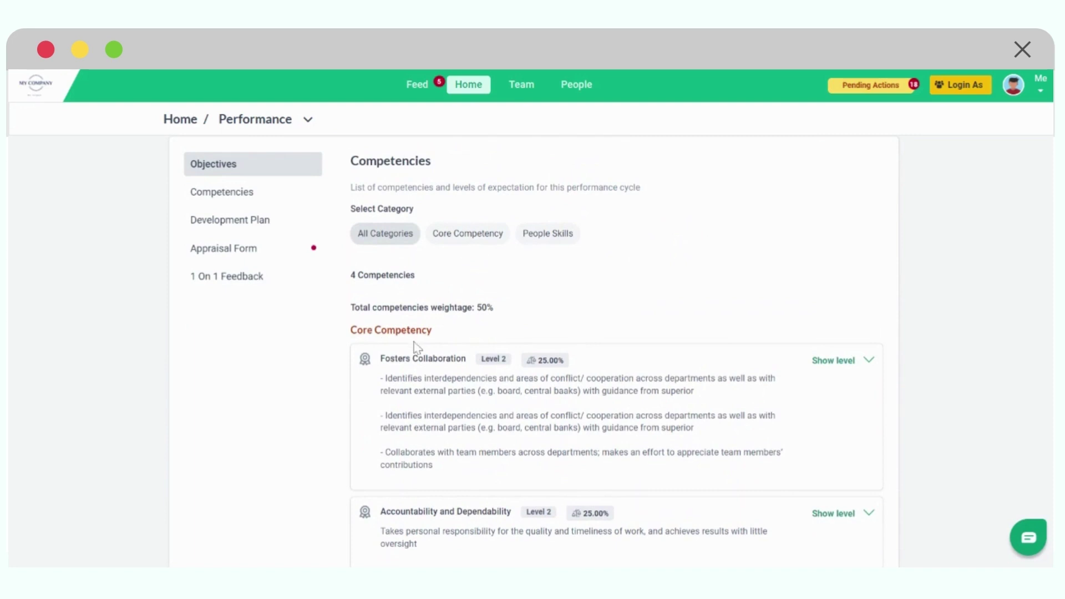
Step: Highlight the Fosters Collaboration, Accountability and Dependability, and Ethics and integrity names
left_click_drag(384, 359, 452, 359)
scroll(416, 374, "down", 2)
scroll(408, 366, "down", 1)
left_click_drag(385, 349, 483, 348)
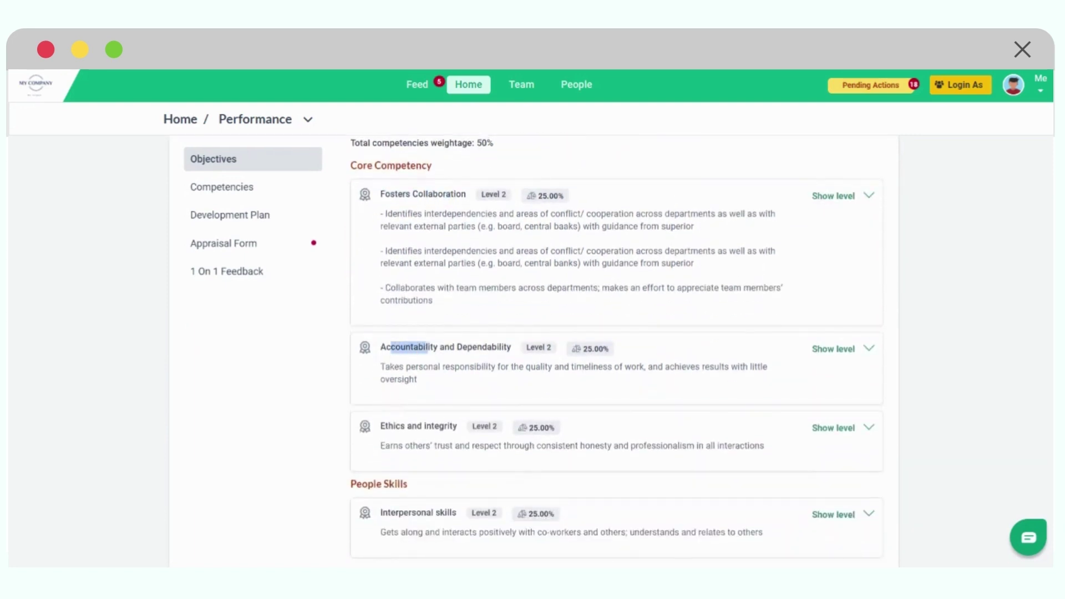
left_click_drag(386, 426, 433, 427)
scroll(434, 427, "down", 1)
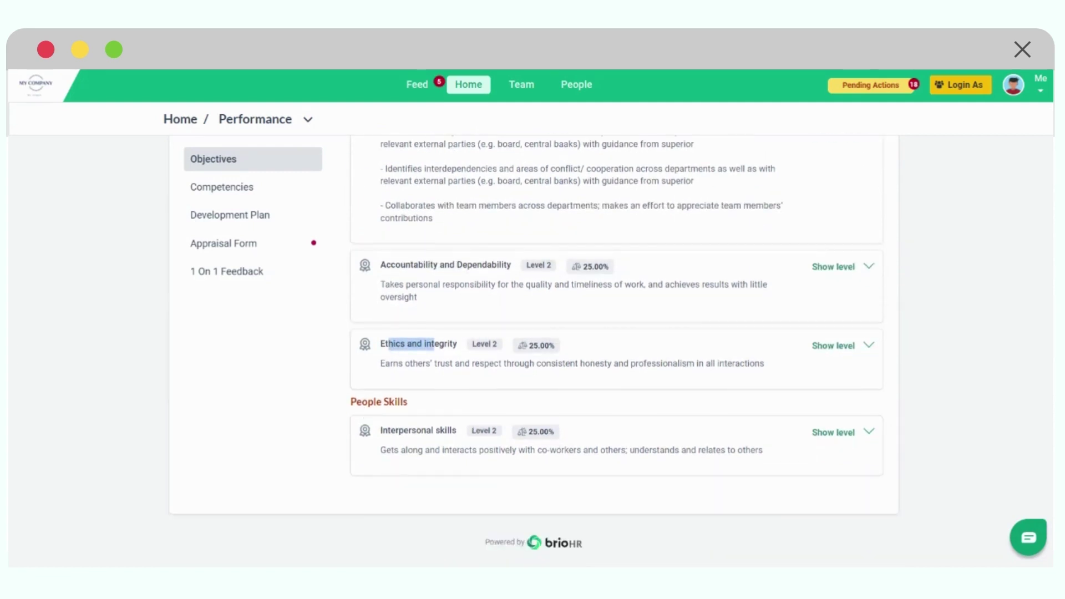
mouse_move(356, 401)
left_mouse_down()
mouse_move(384, 402)
mouse_move(447, 431)
left_mouse_up()
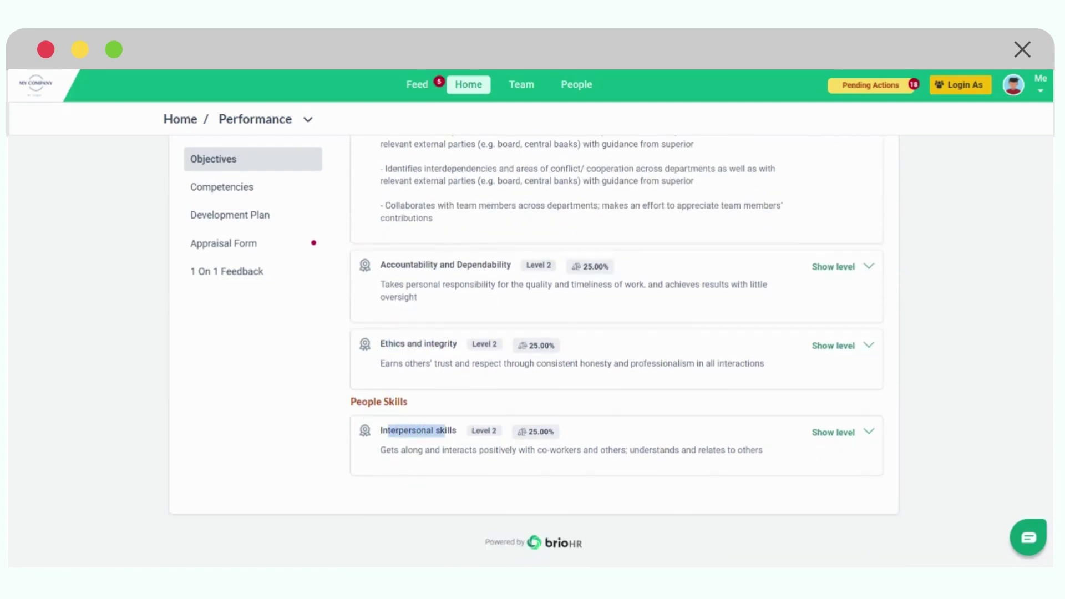
scroll(450, 423, "up", 1)
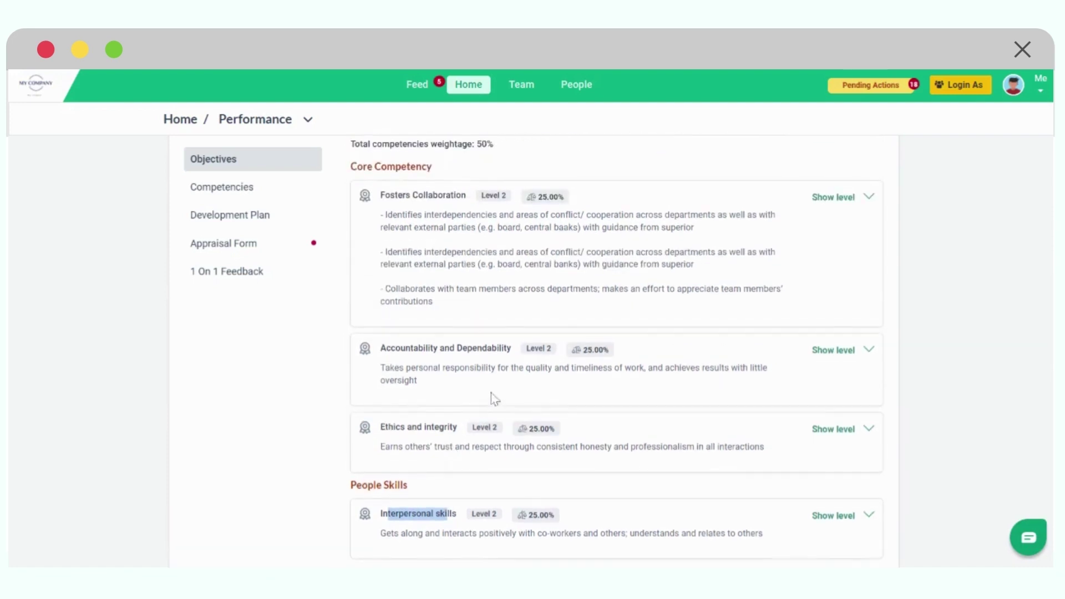
scroll(491, 393, "up", 2)
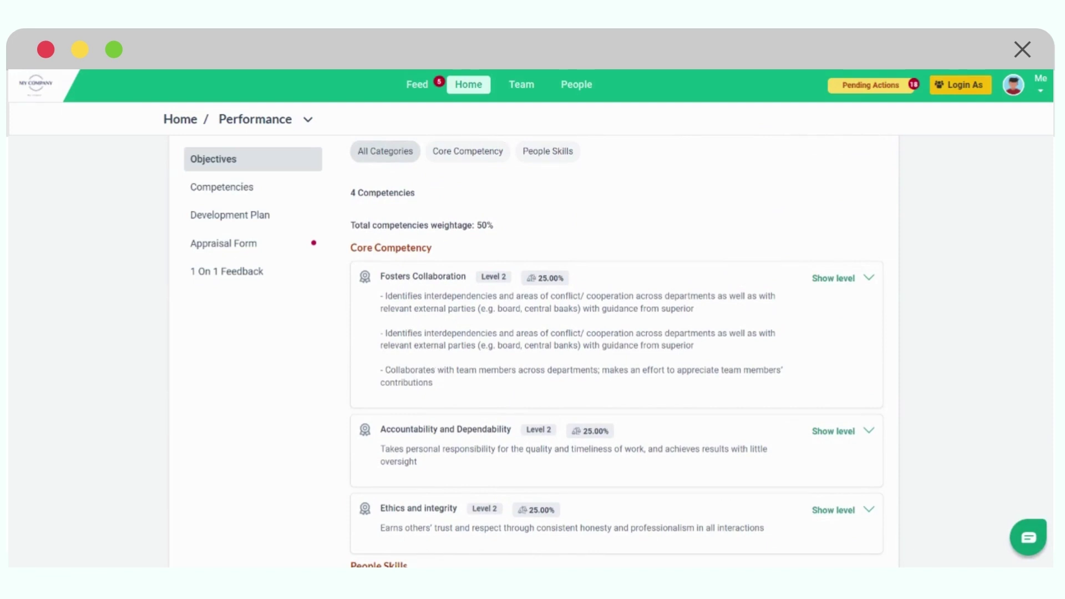
Step: Highlight the Fosters Collaboration description bullets, then show its level details
left_click_drag(384, 296, 491, 308)
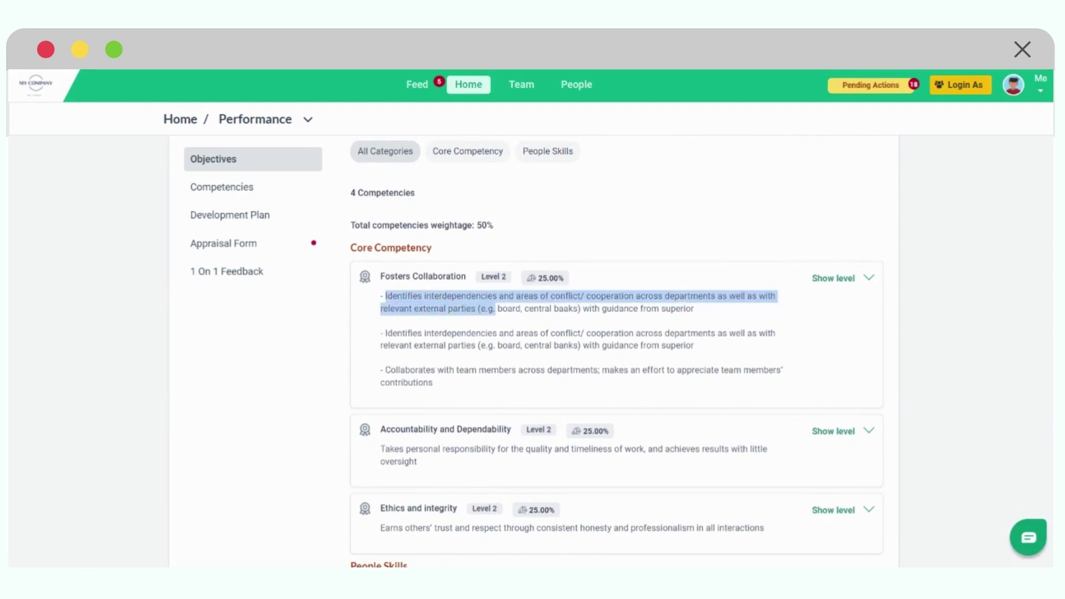
left_click(464, 337)
left_click_drag(410, 333, 468, 350)
left_click_drag(419, 383, 782, 372)
left_click(448, 387)
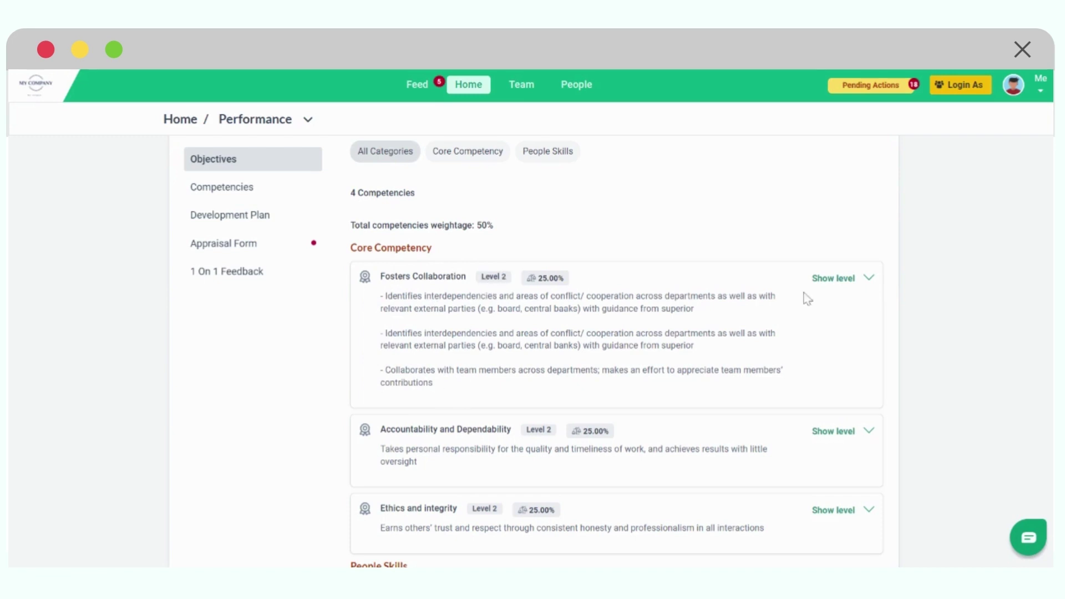
left_click(830, 278)
scroll(653, 416, "down", 6)
scroll(652, 416, "down", 3)
scroll(649, 410, "up", 4)
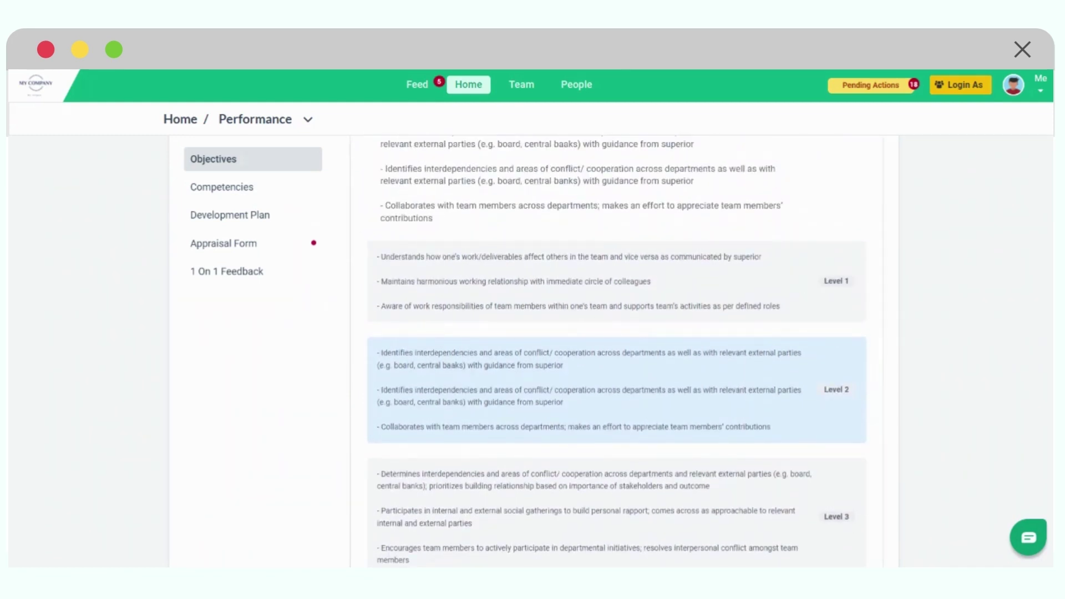
left_click_drag(825, 282, 844, 282)
double_click(484, 256)
left_click_drag(496, 281, 530, 281)
double_click(530, 305)
double_click(832, 390)
scroll(616, 350, "down", 1)
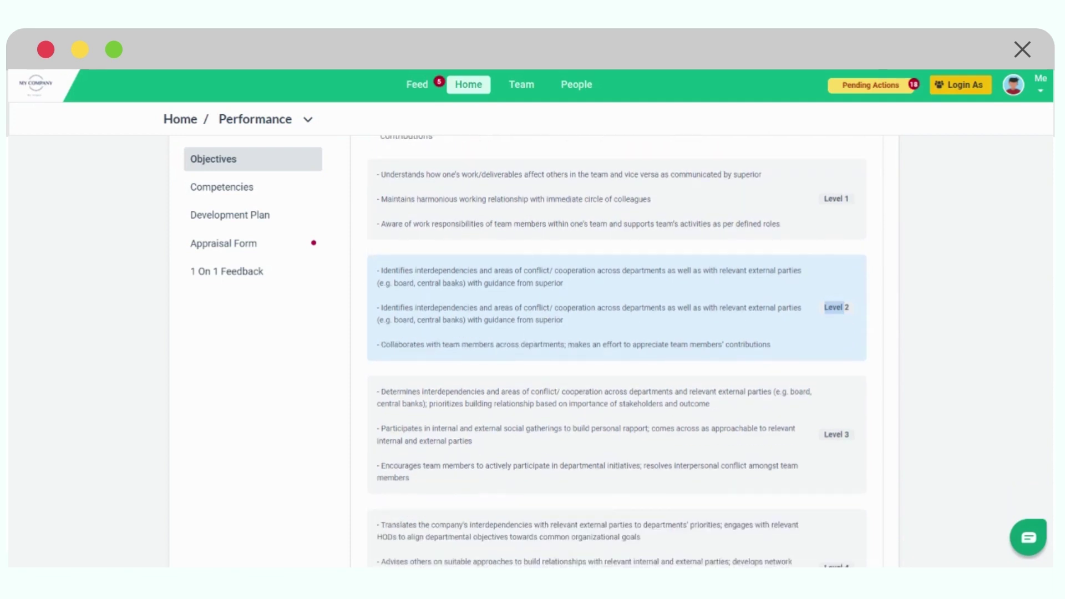
scroll(530, 329, "down", 1)
scroll(530, 331, "down", 1)
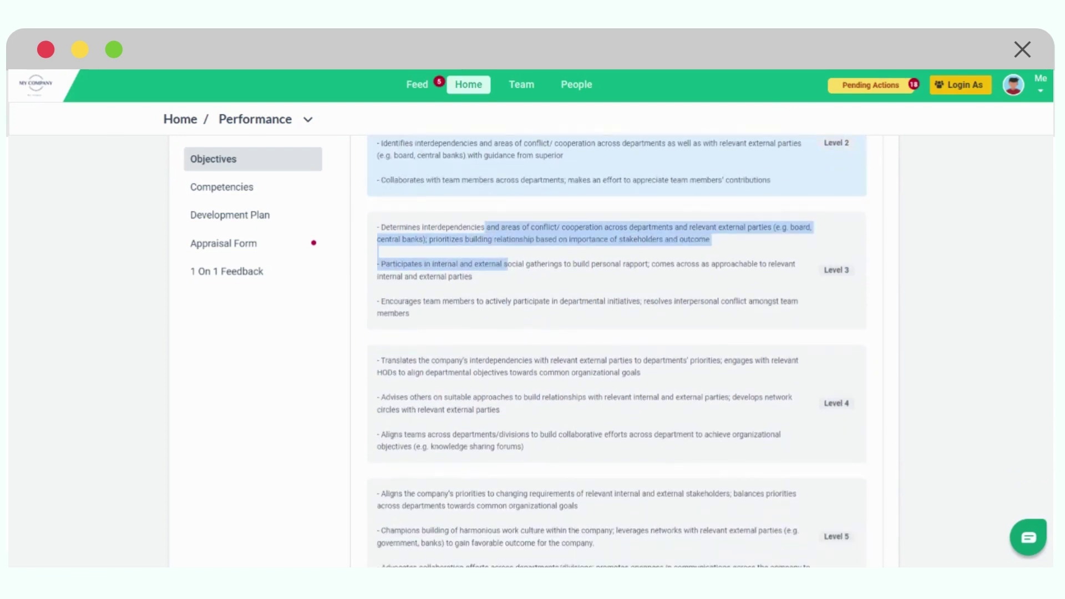
left_click_drag(525, 226, 475, 277)
left_click_drag(514, 359, 491, 440)
left_click_drag(529, 493, 529, 515)
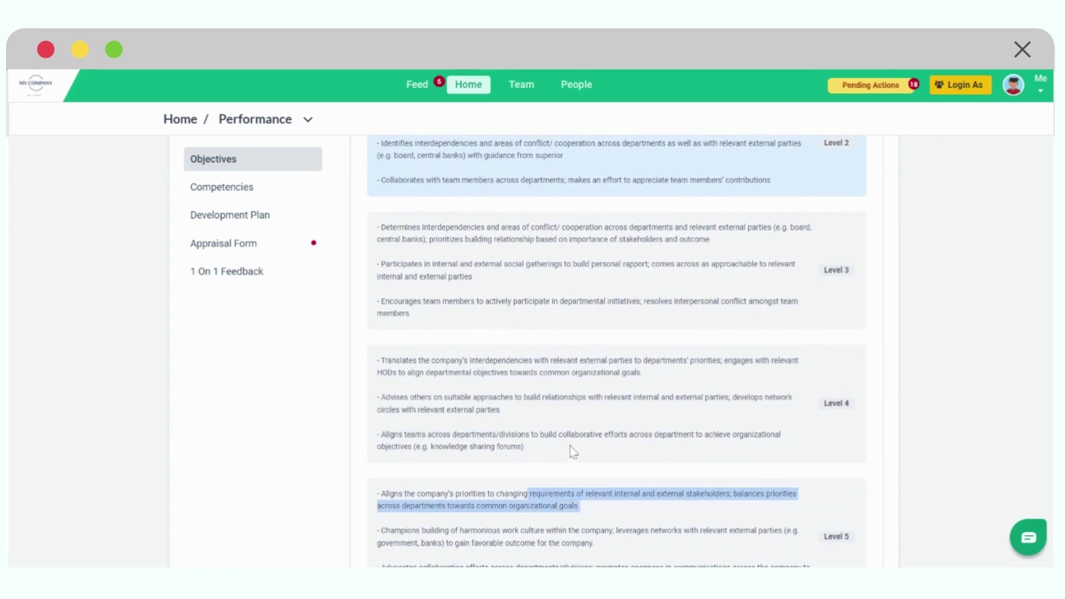
scroll(533, 466, "down", 2)
scroll(707, 400, "up", 2)
left_click_drag(556, 227, 592, 310)
left_click_drag(549, 360, 603, 440)
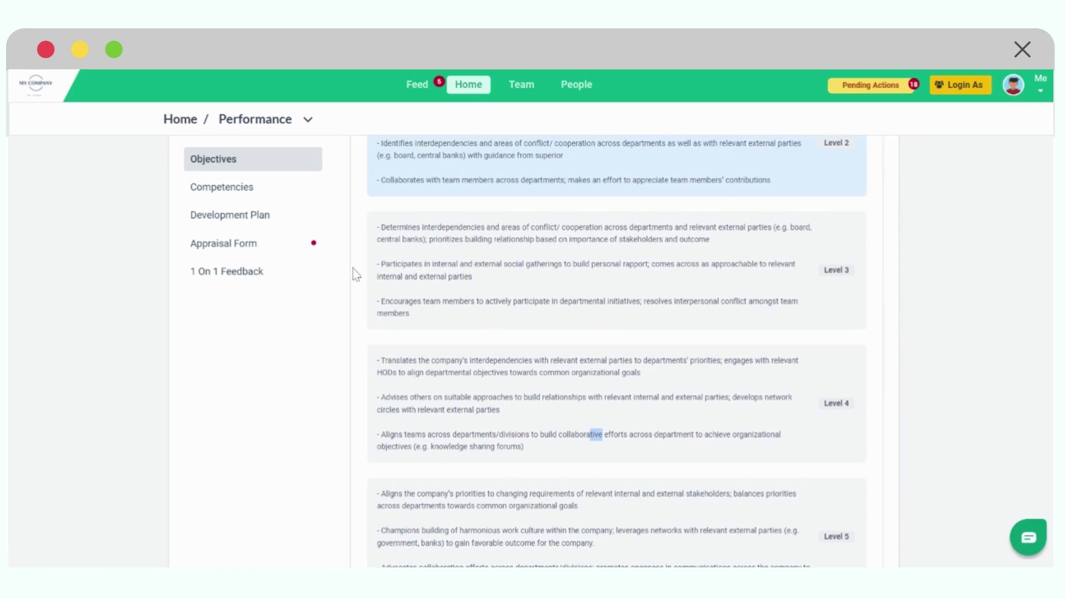
scroll(353, 269, "up", 12)
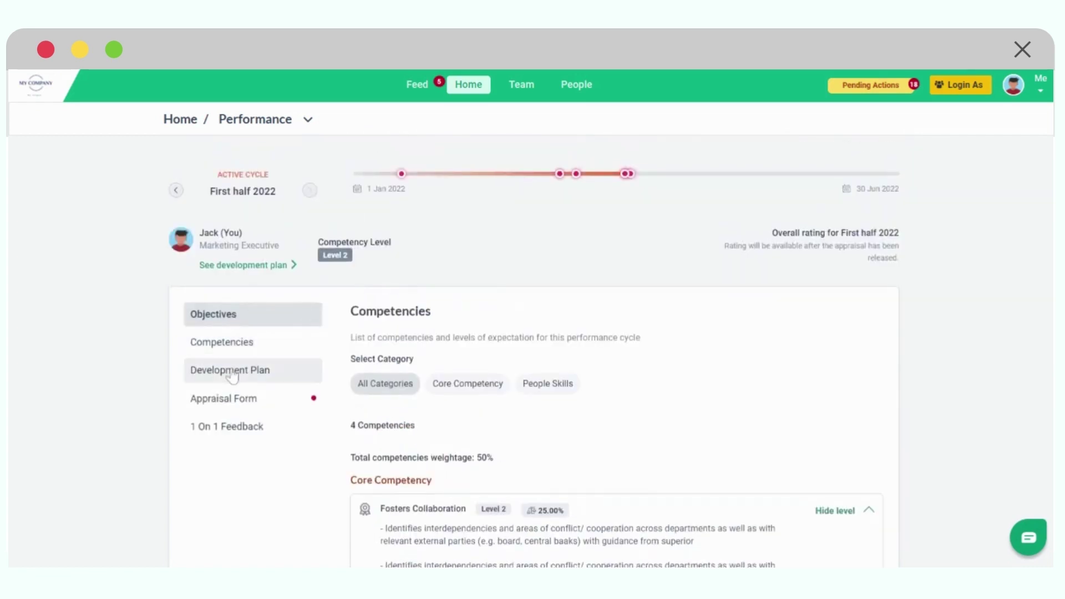
Step: Open the Development Plan's Training Plan listing Leadership Development for non-managers
left_click(230, 369)
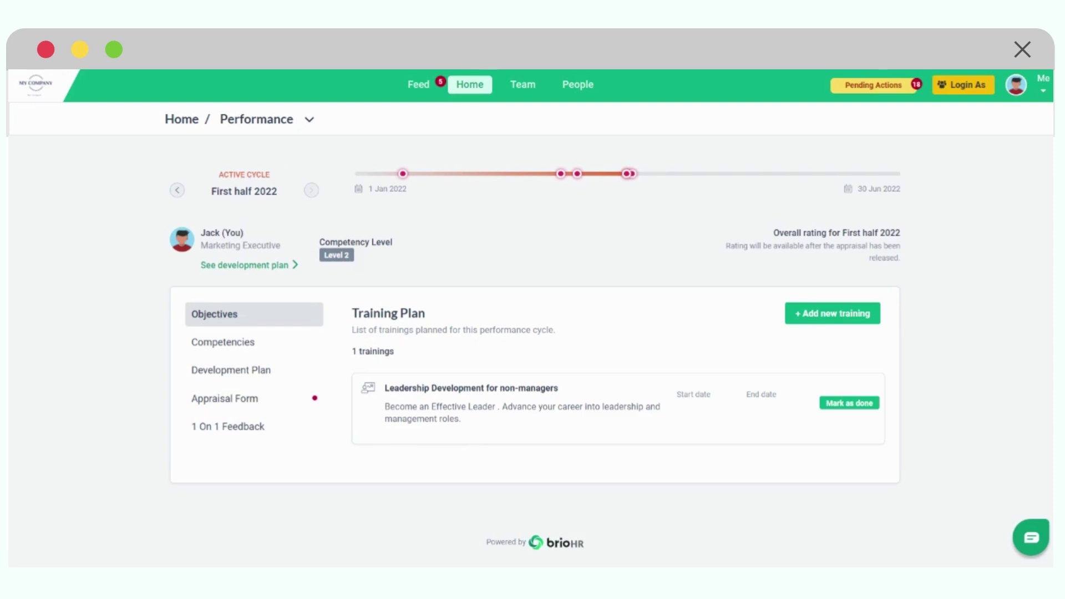
left_click(265, 401)
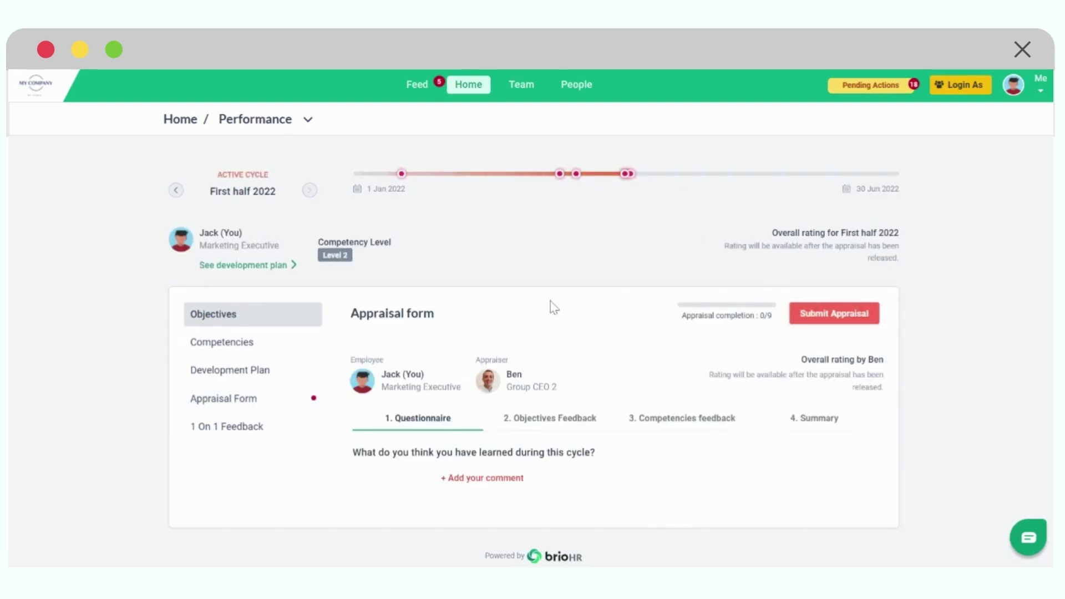
scroll(533, 300, "down", 1)
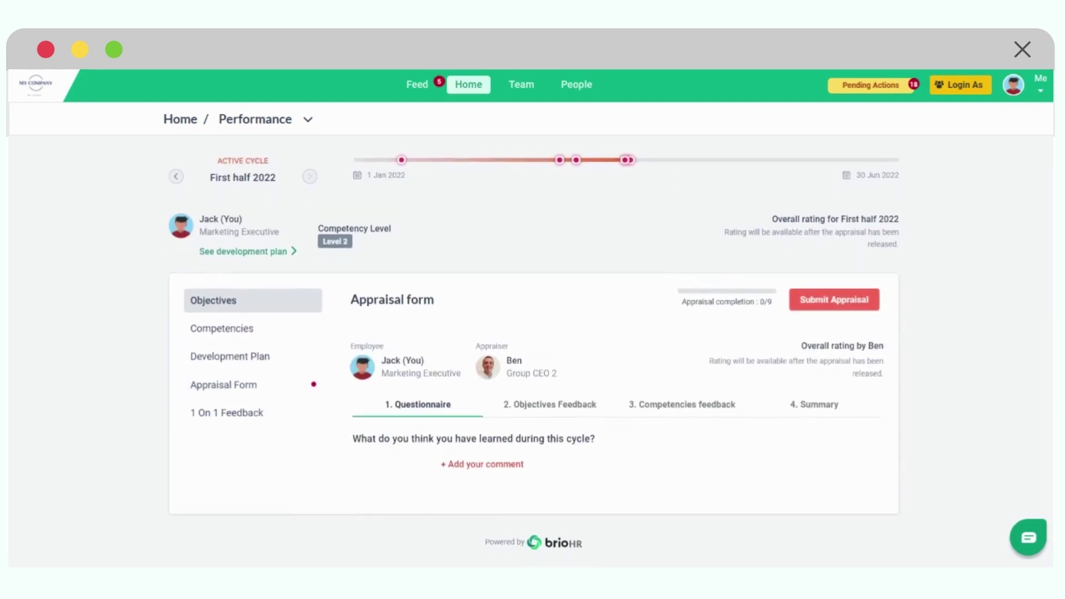
double_click(366, 347)
double_click(492, 347)
left_click(445, 395)
Step: Save the answer 'I have learned a lot.' to the learning question, then dismiss its options menu
left_click(499, 464)
scroll(673, 432, "down", 3)
left_click(484, 399)
type("I have lea")
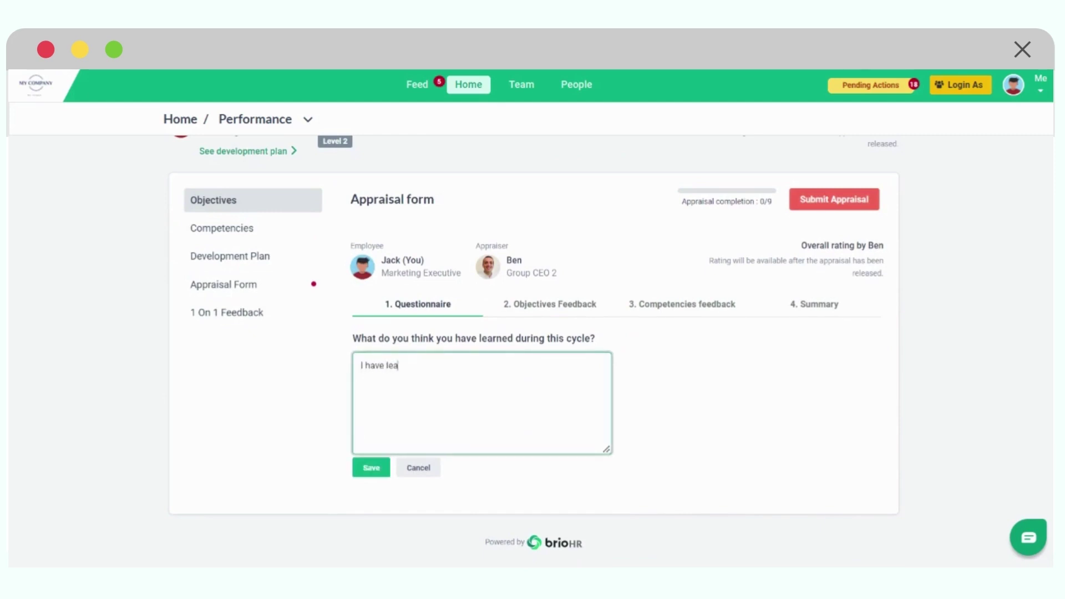
type("rned a lot")
type(".")
left_click(371, 468)
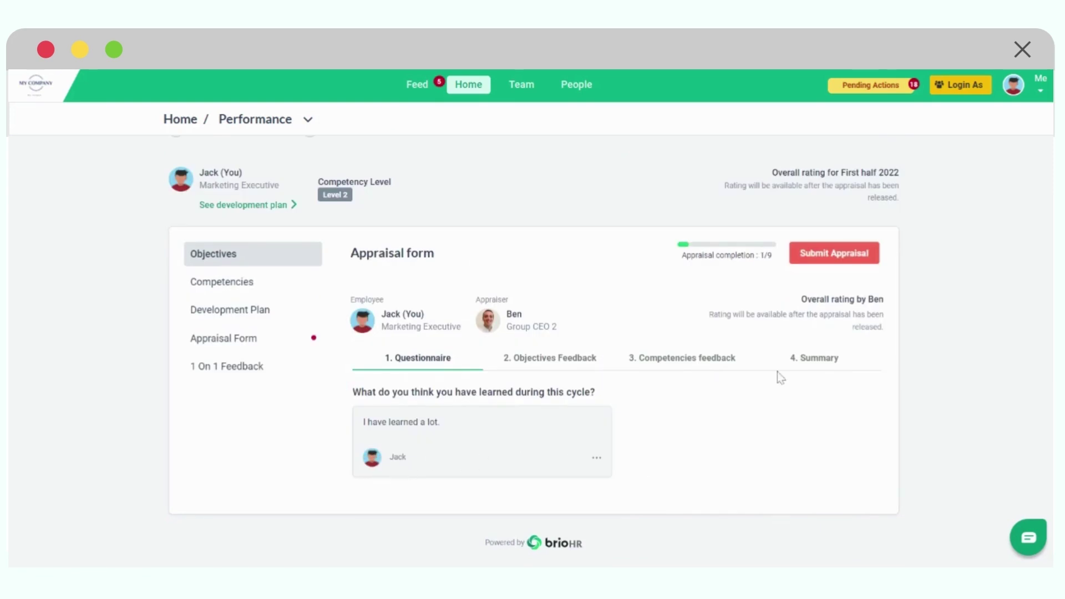
left_click(596, 457)
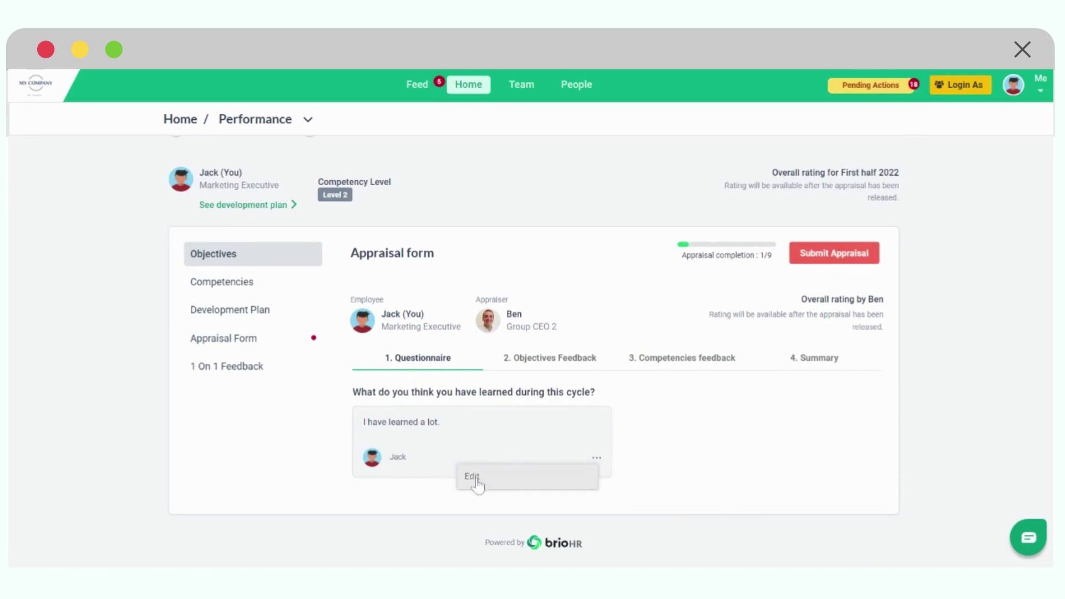
left_click(668, 424)
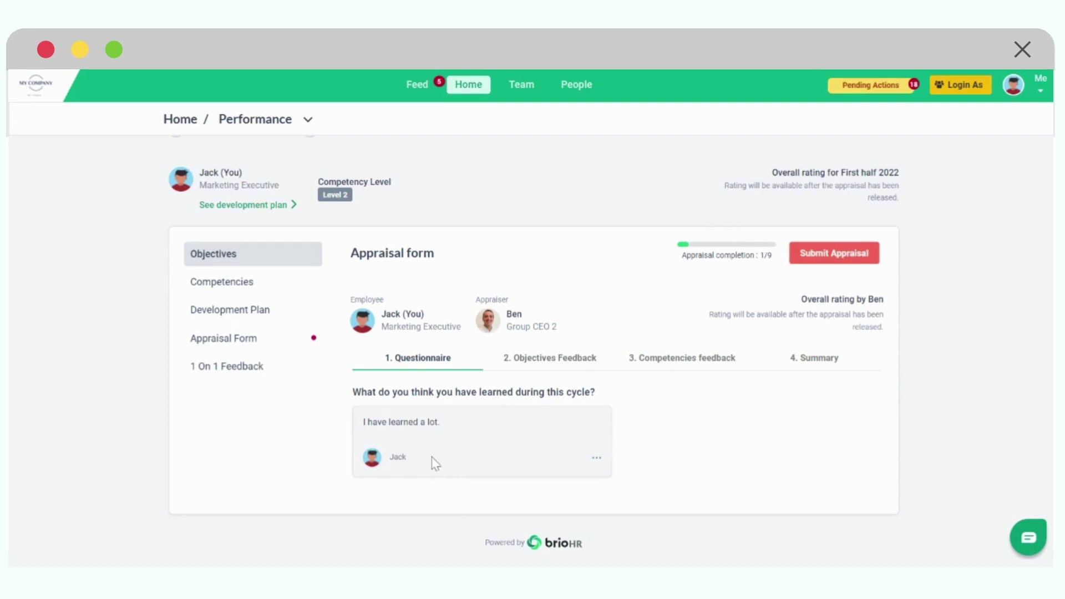
Step: Open '2. Objectives Feedback' and expand Objective 1's four key results at 90%
left_click(556, 358)
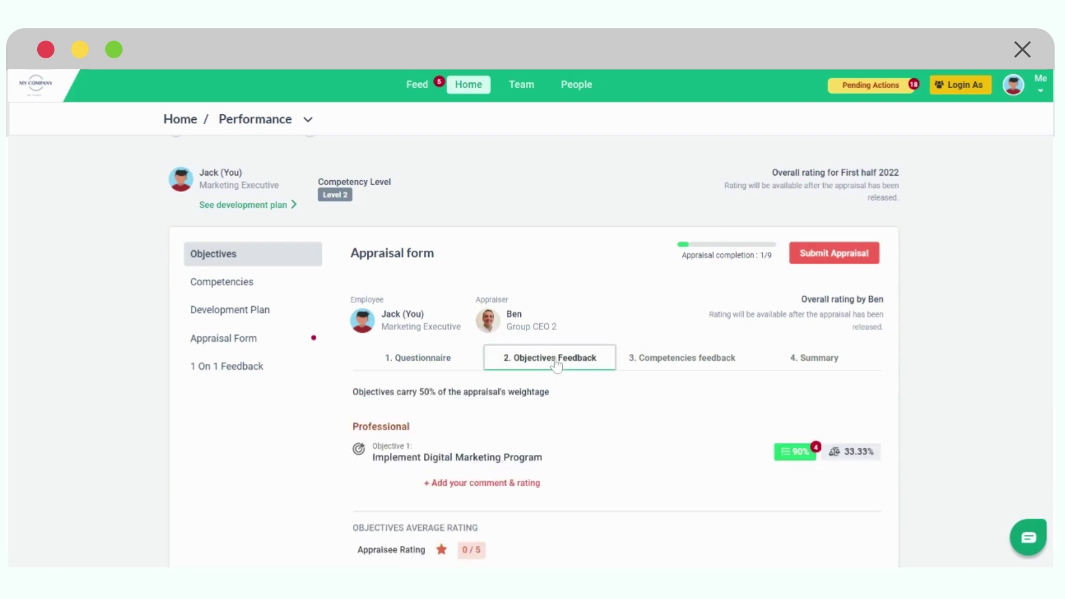
scroll(556, 362, "down", 3)
scroll(556, 358, "up", 2)
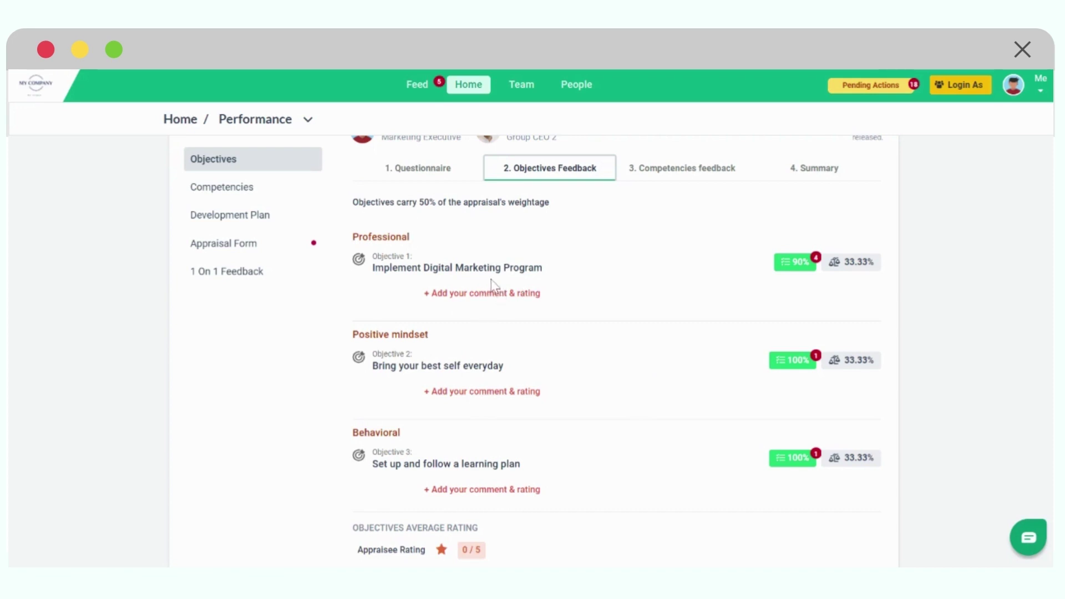
left_click(796, 263)
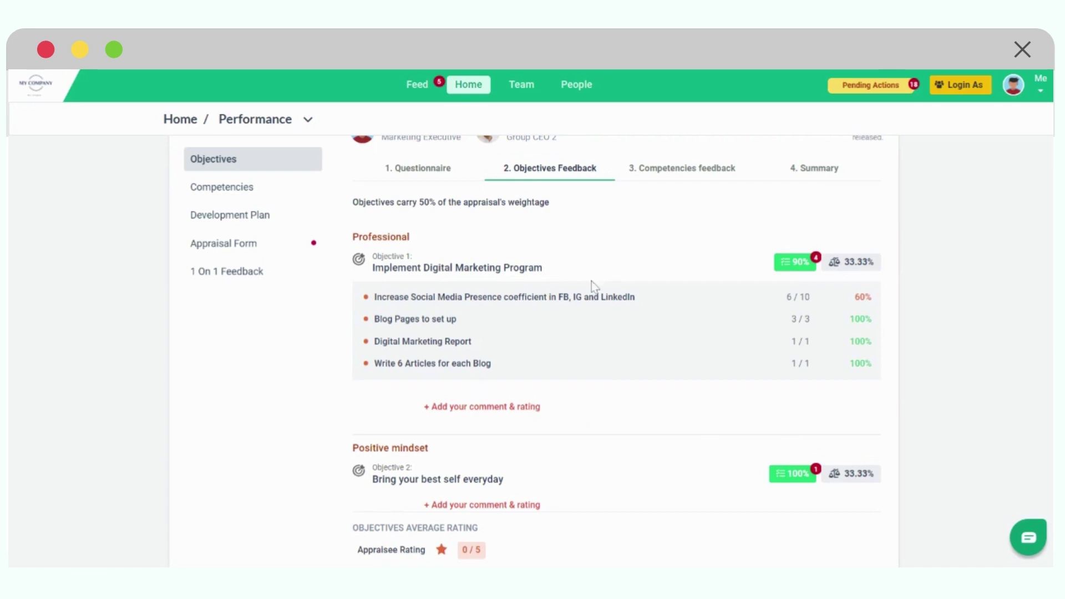
Step: Collapse the key results and save a 4/5-rated comment on Implement Digital Marketing Program
left_click(794, 263)
left_click(484, 293)
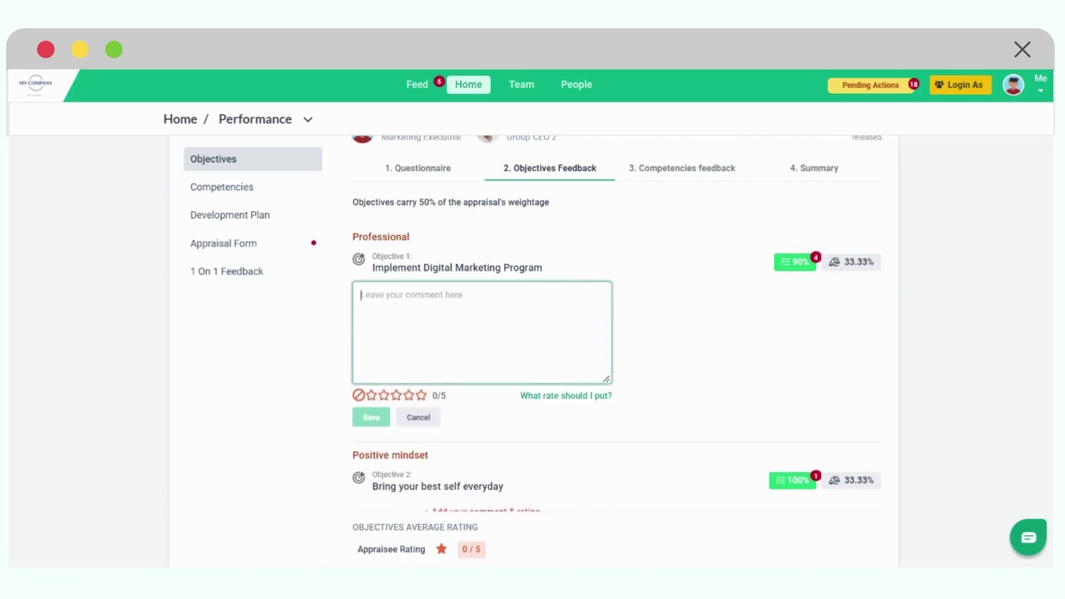
type("I have perfore")
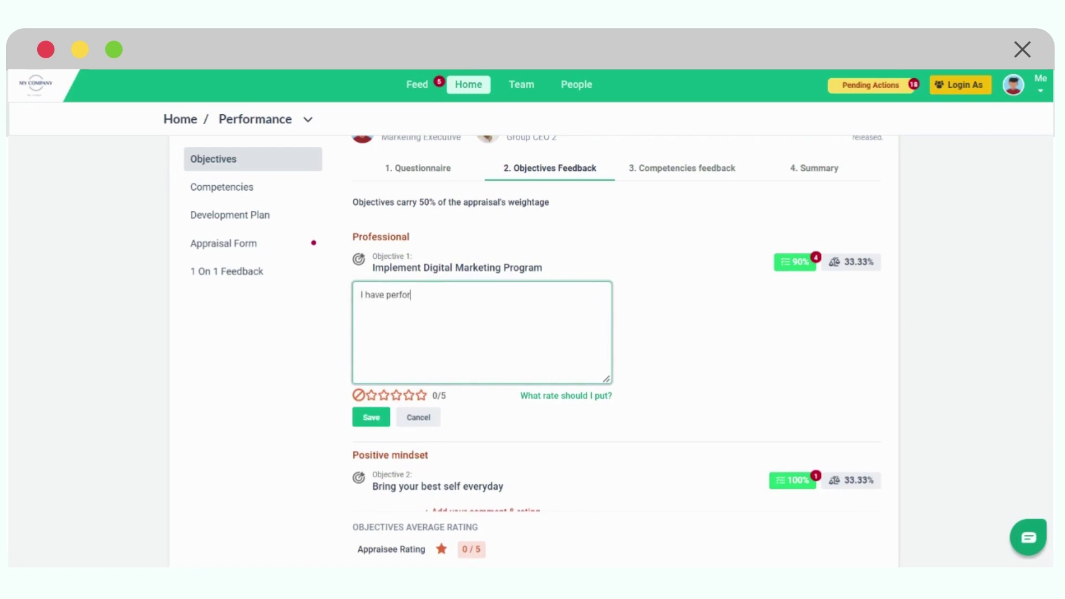
key("BackSpace")
type("med well yet ")
type("need to do more efforts on the ")
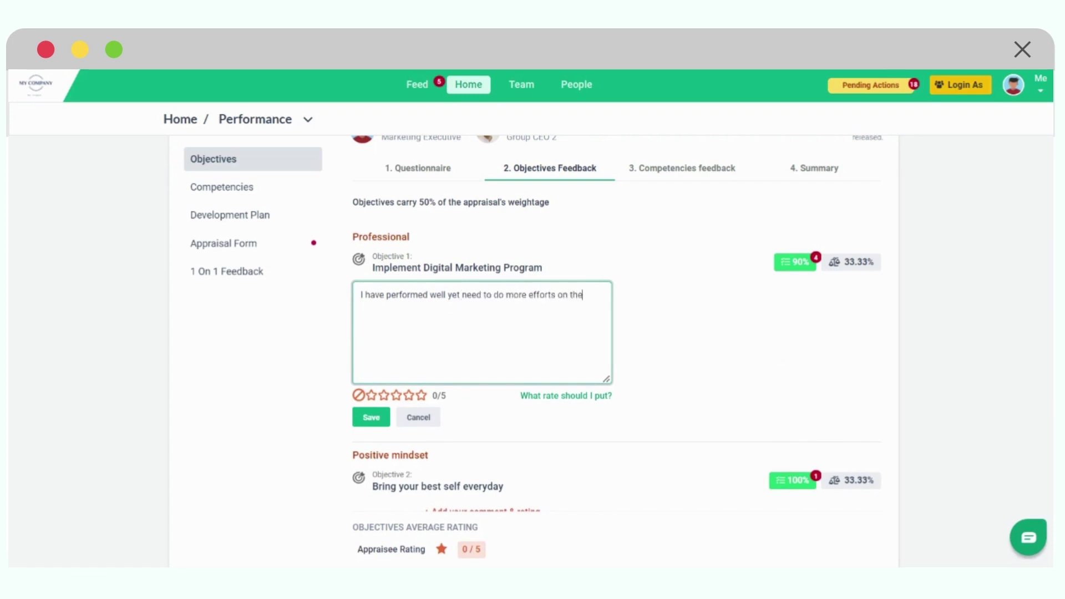
type("first part.")
left_click(409, 395)
left_click(371, 417)
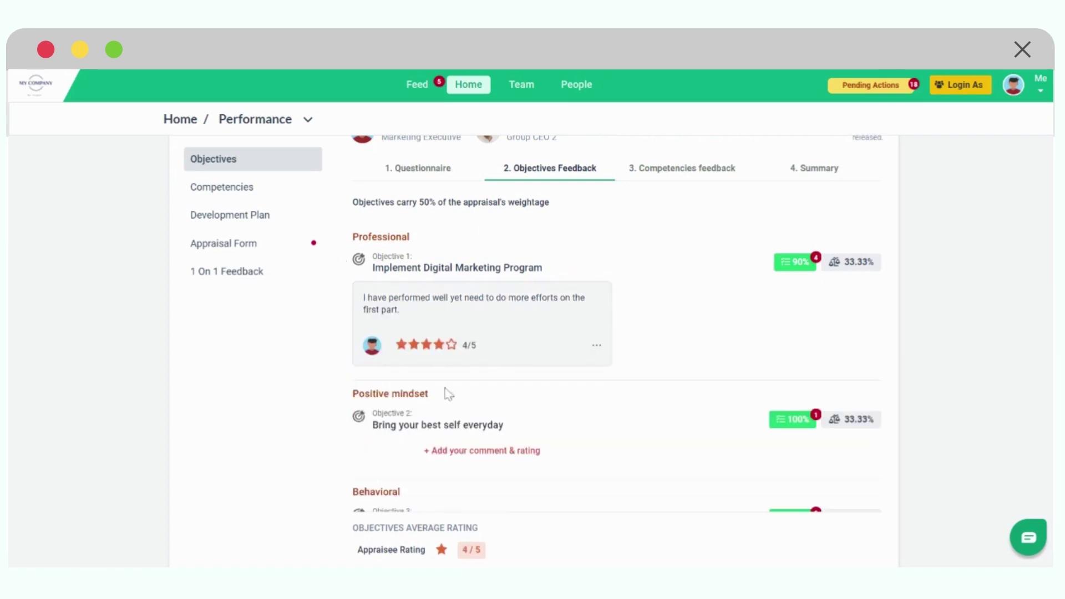
scroll(499, 339, "down", 2)
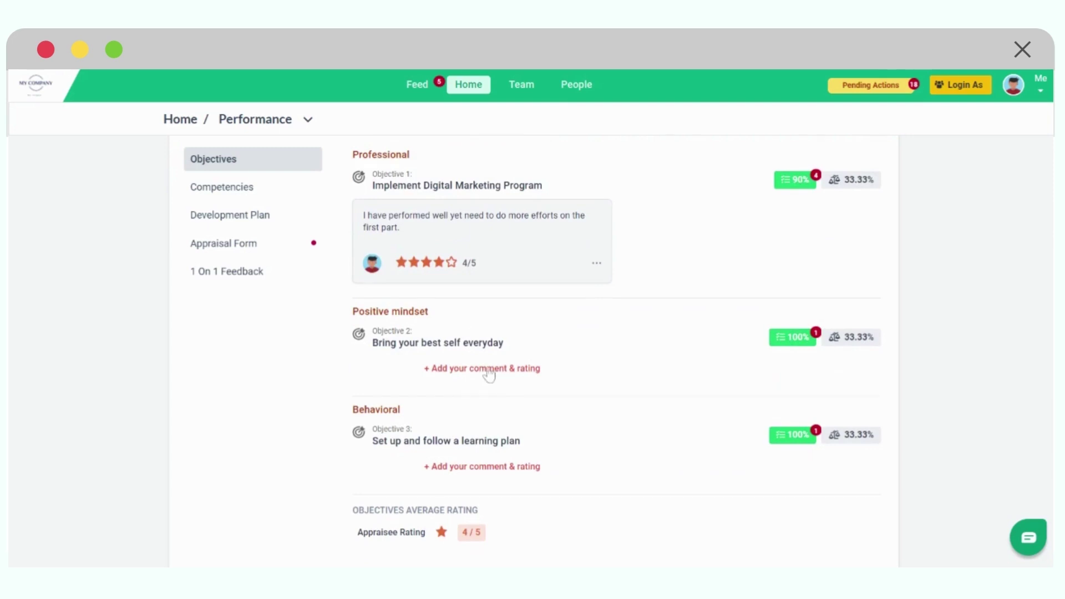
scroll(487, 374, "down", 2)
scroll(466, 416, "up", 4)
scroll(450, 445, "up", 3)
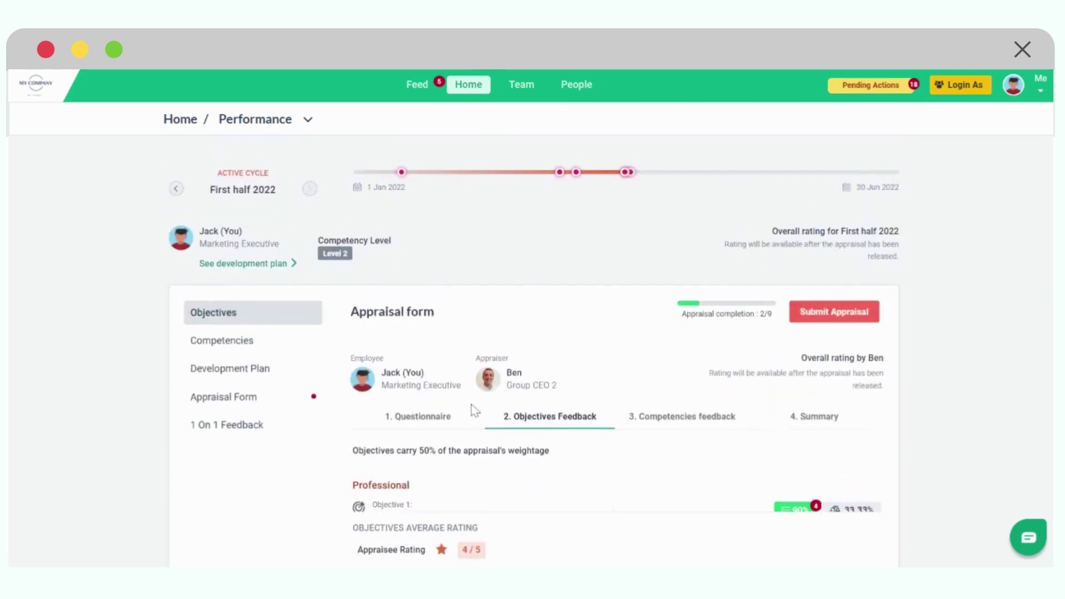
left_click(670, 421)
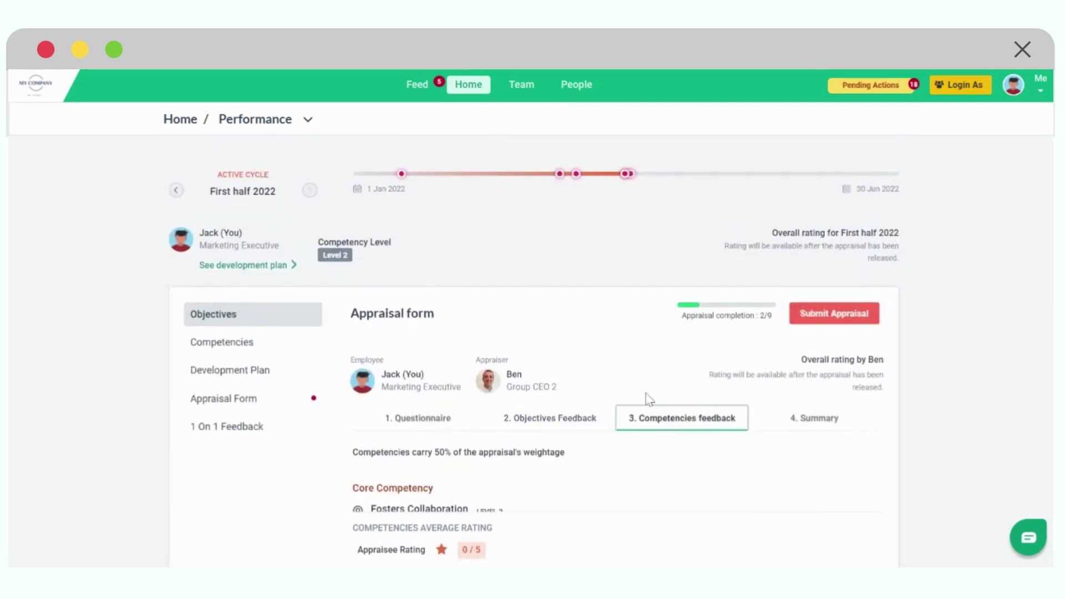
scroll(649, 400, "down", 3)
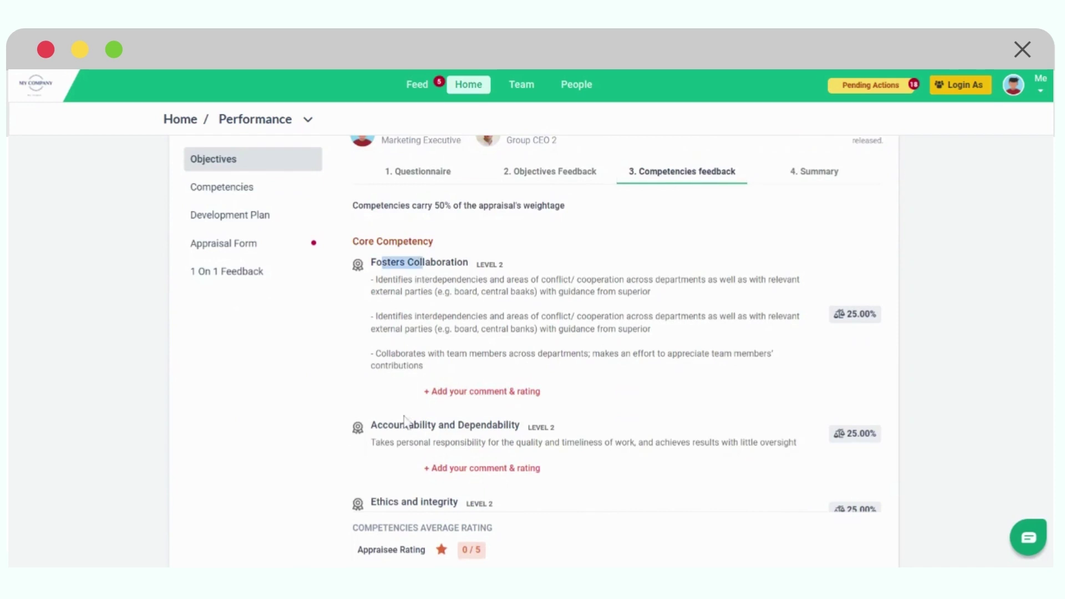
scroll(403, 419, "down", 3)
scroll(403, 421, "up", 1)
scroll(404, 391, "up", 3)
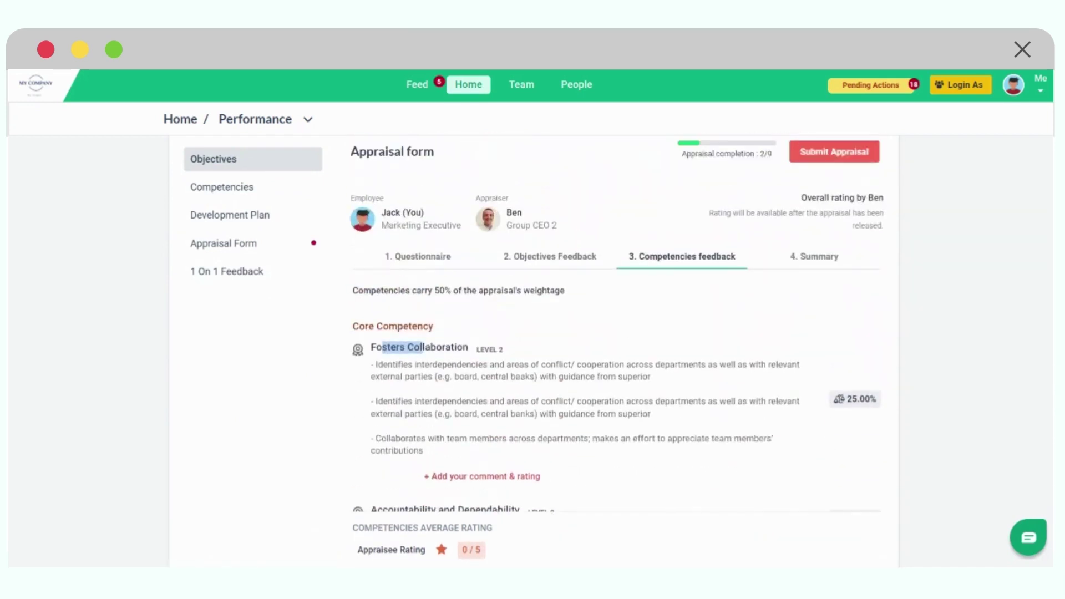
double_click(489, 350)
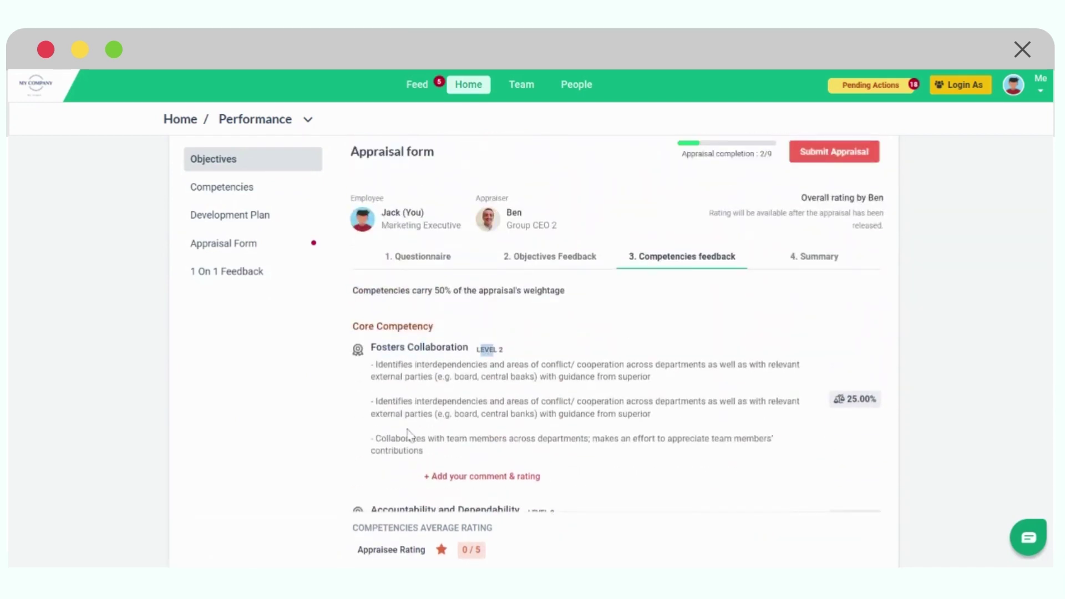
double_click(391, 347)
left_click_drag(418, 364, 450, 414)
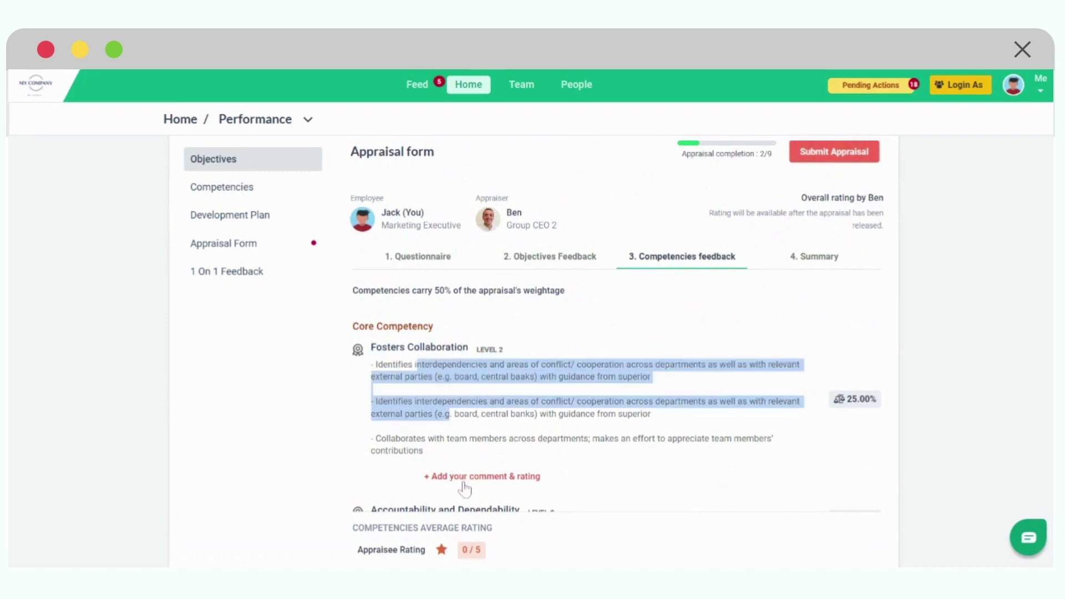
Step: Save a 4/5-rated comment on fostering collaboration for Fosters Collaboration
left_click(464, 478)
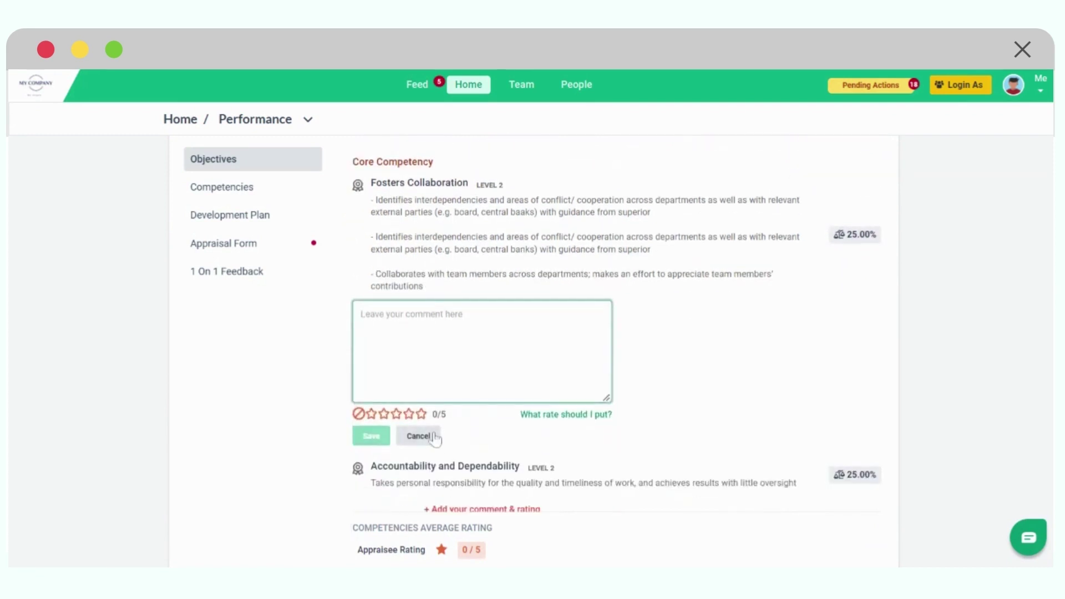
type("I")
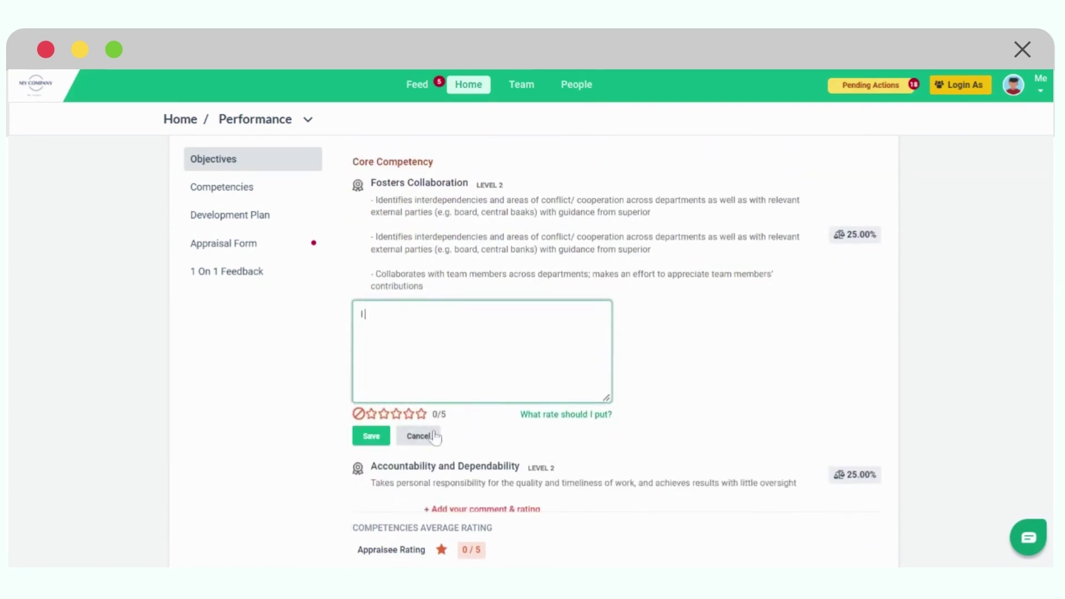
type(" demonstrated that I")
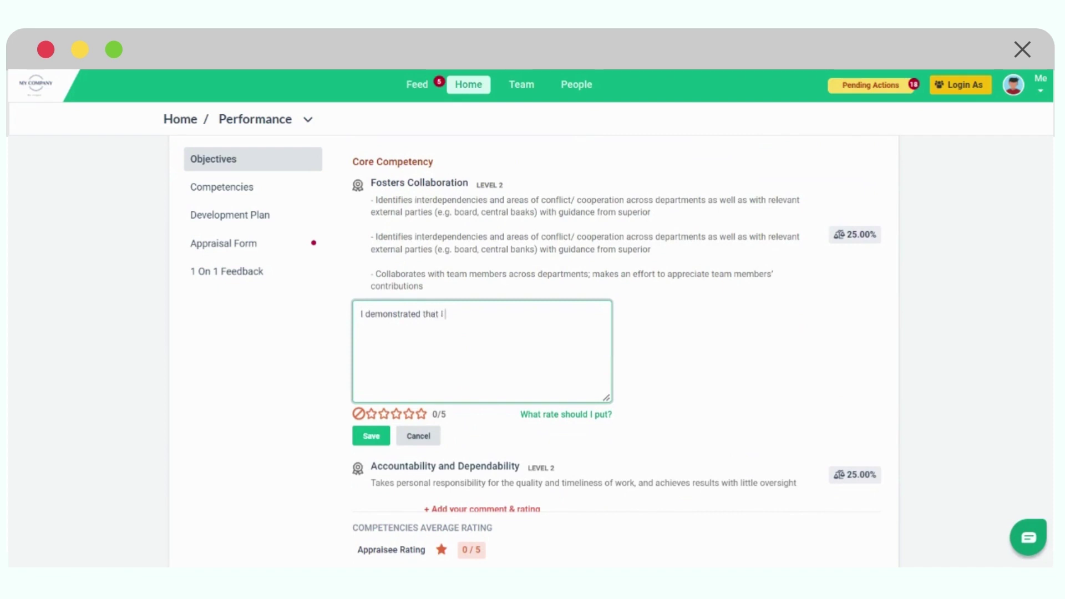
type(" can foster coll")
type("abora")
type("tion.")
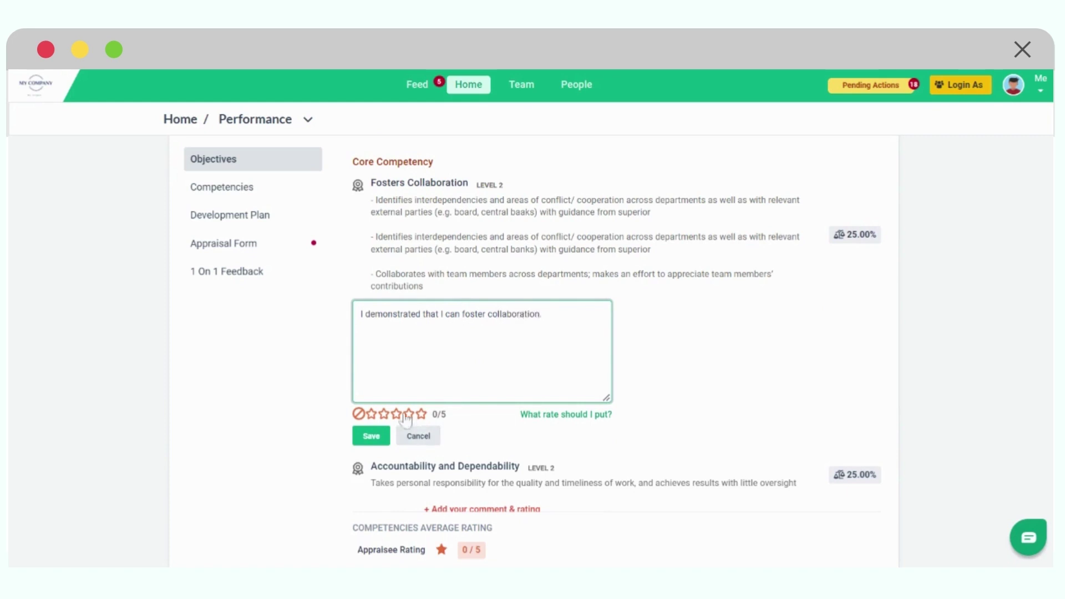
left_click(407, 414)
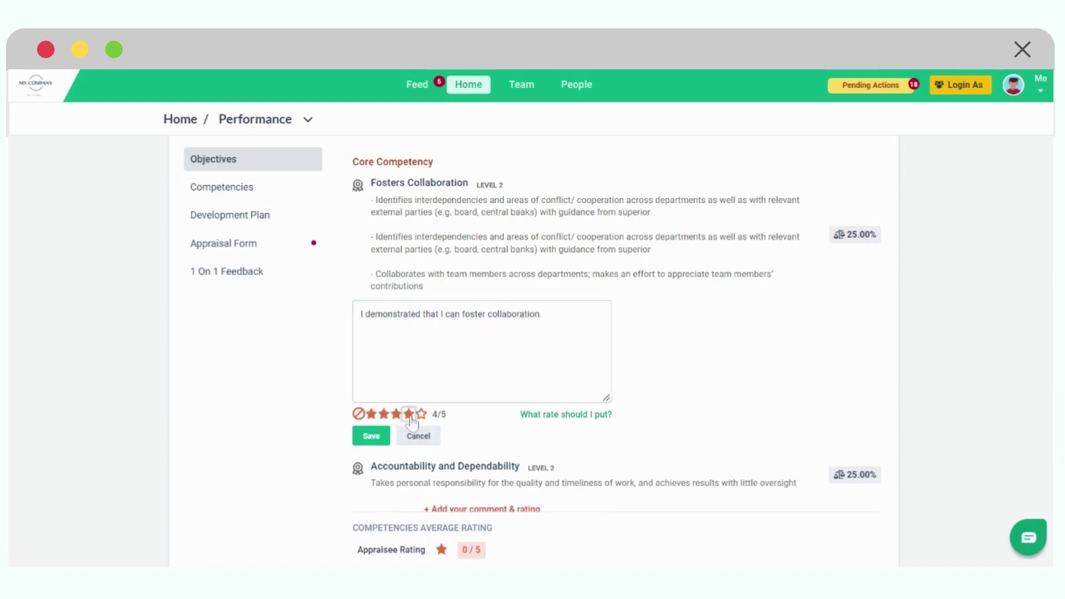
left_click(370, 436)
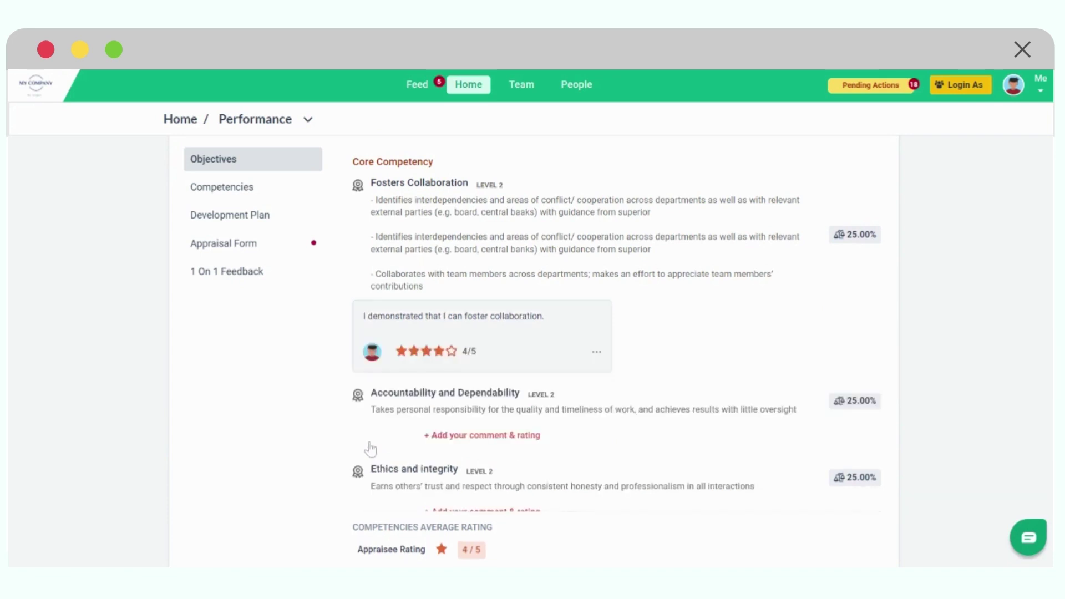
scroll(524, 426, "down", 2)
scroll(524, 333, "down", 1)
scroll(524, 333, "up", 1)
Step: Start an Accountability and Dependability comment, check the rating guide, then cancel it
left_click(481, 305)
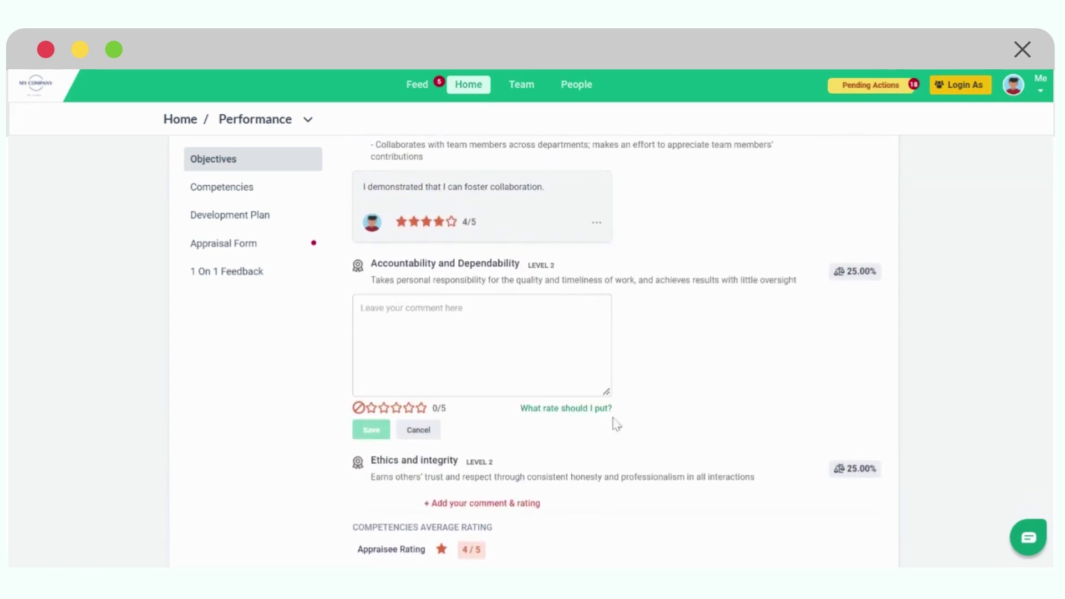
left_click(568, 408)
left_click(419, 430)
scroll(537, 355, "up", 5)
scroll(536, 355, "up", 3)
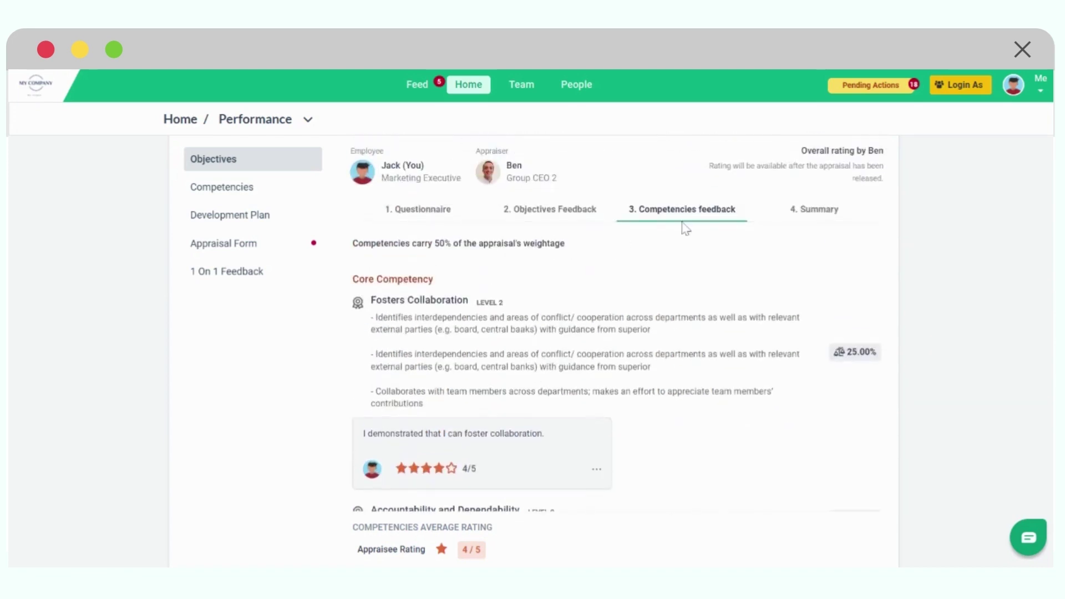
Step: Save the Summary self-appraisal 'I did very well this first half 2022.'
left_click(822, 210)
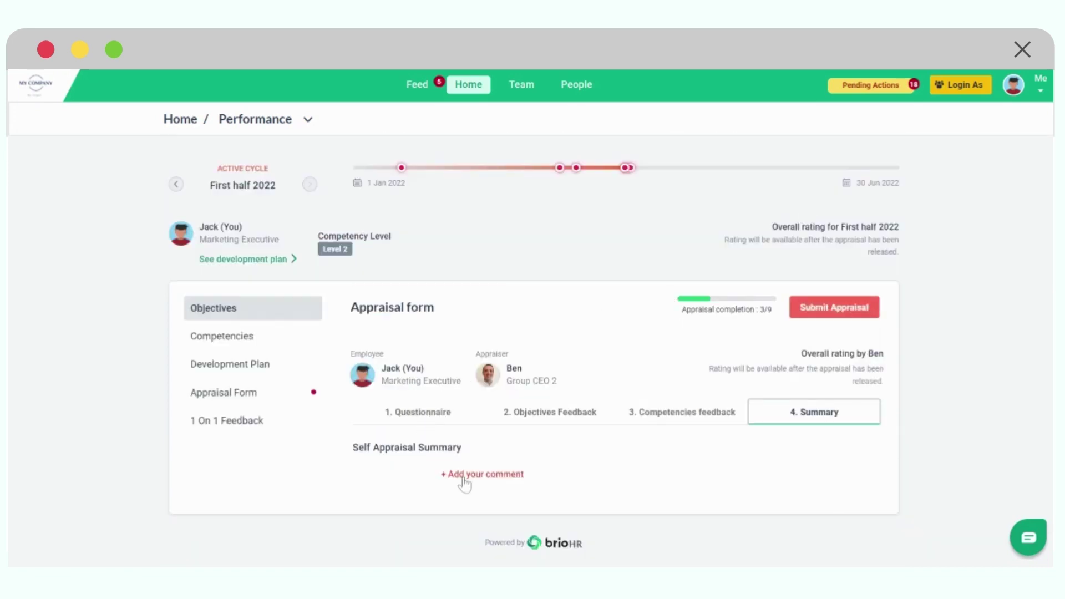
left_click(464, 478)
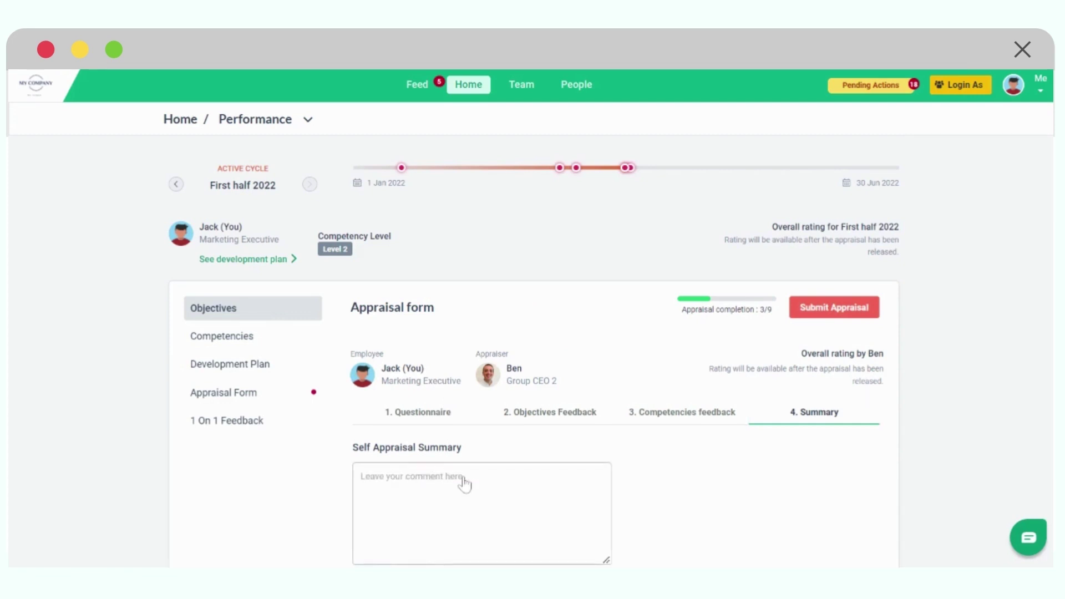
scroll(465, 483, "down", 2)
left_click(465, 417)
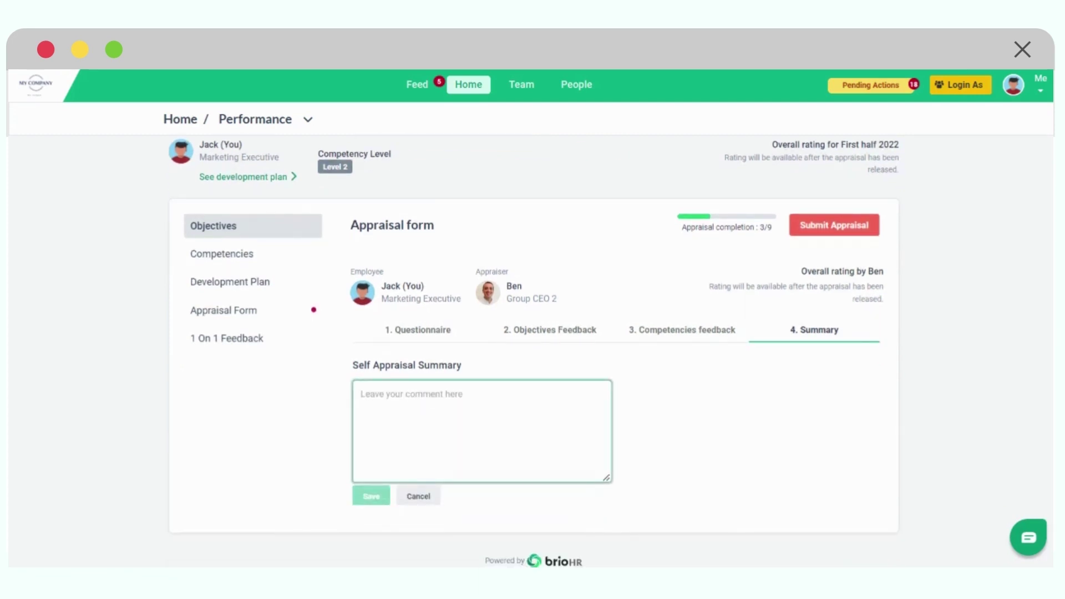
type("I did")
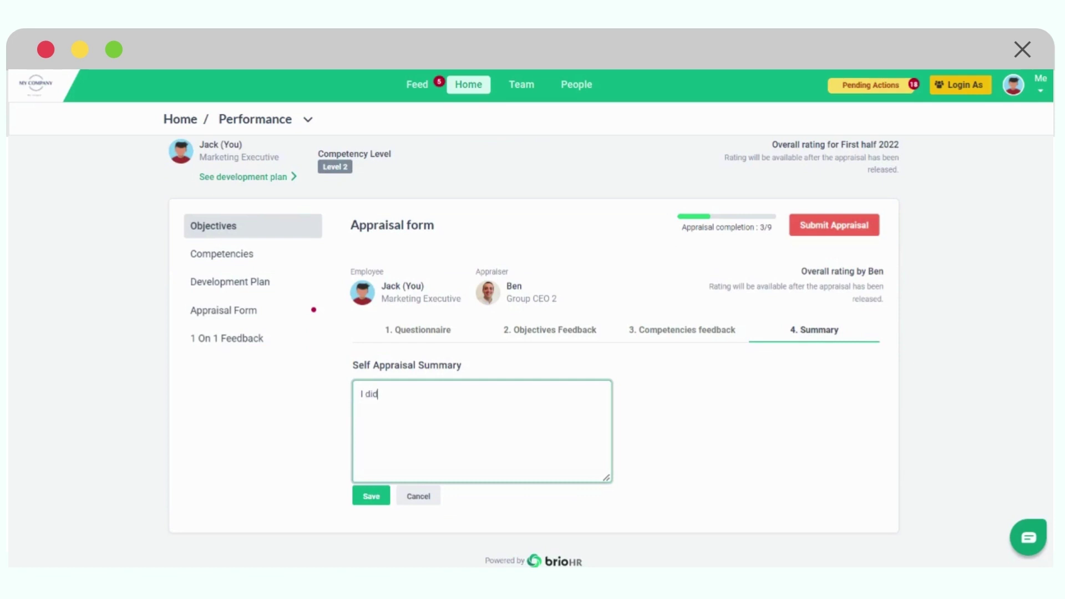
type(" very well thi")
type("s first half ")
type("202")
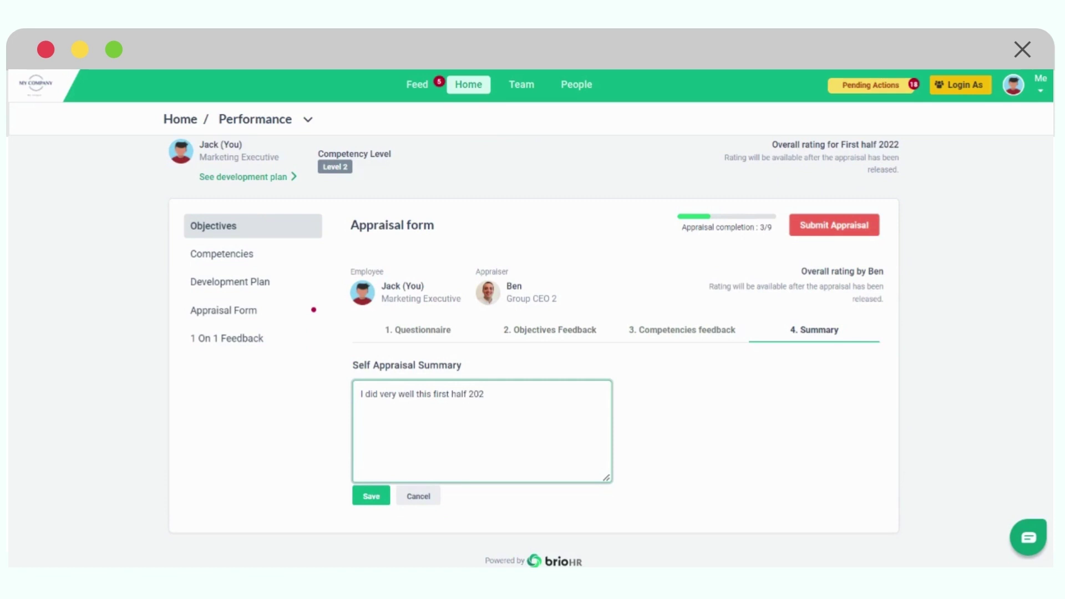
type("2.")
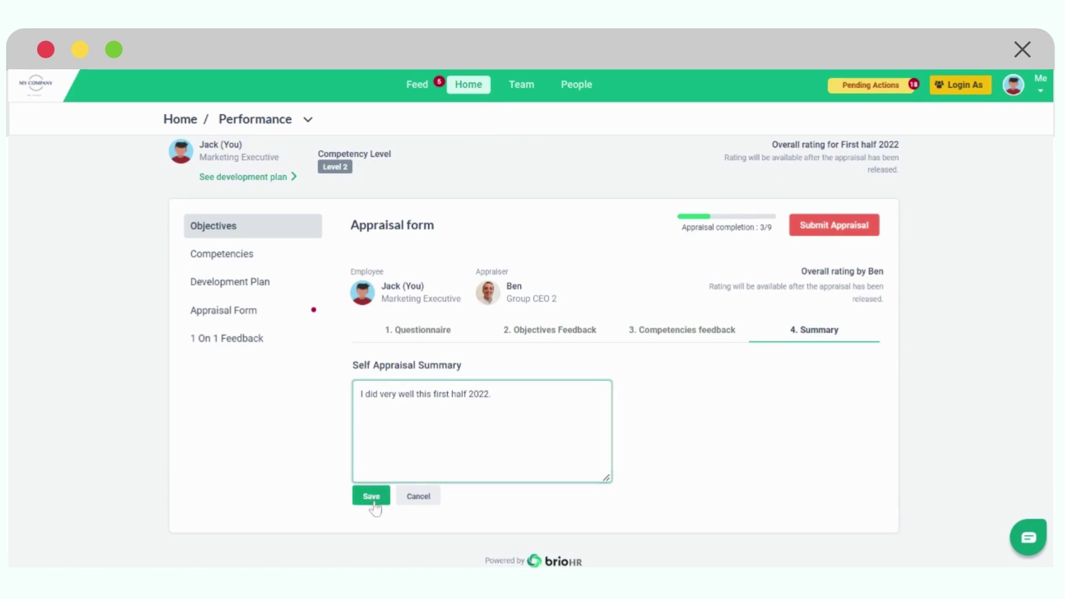
left_click(371, 496)
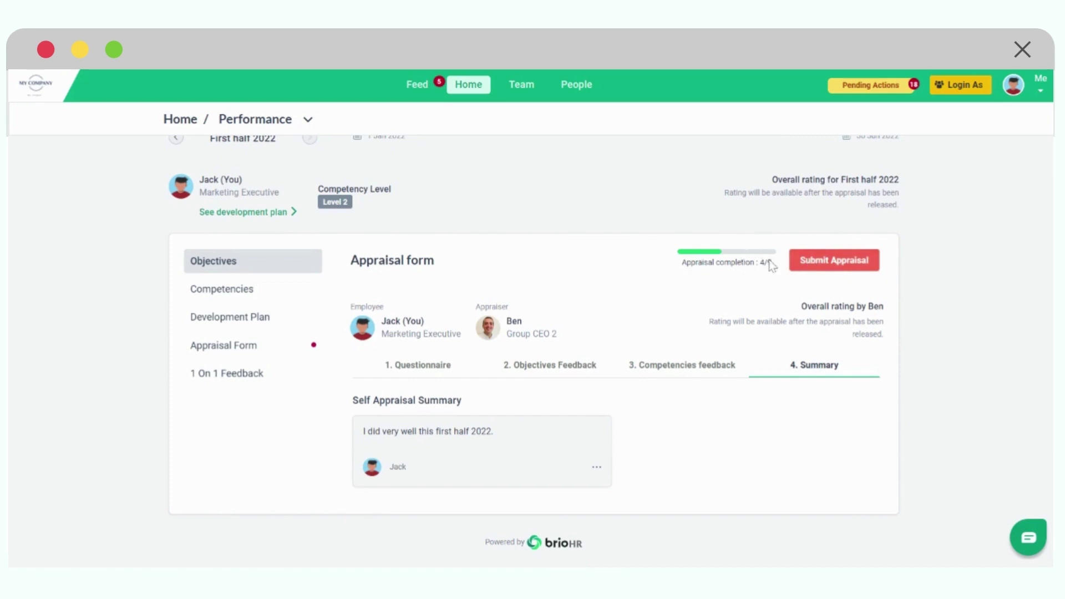
Step: Submit Jack's appraisal form and confirm it, leaving it awaiting appraiser Ben's submission
left_click(804, 261)
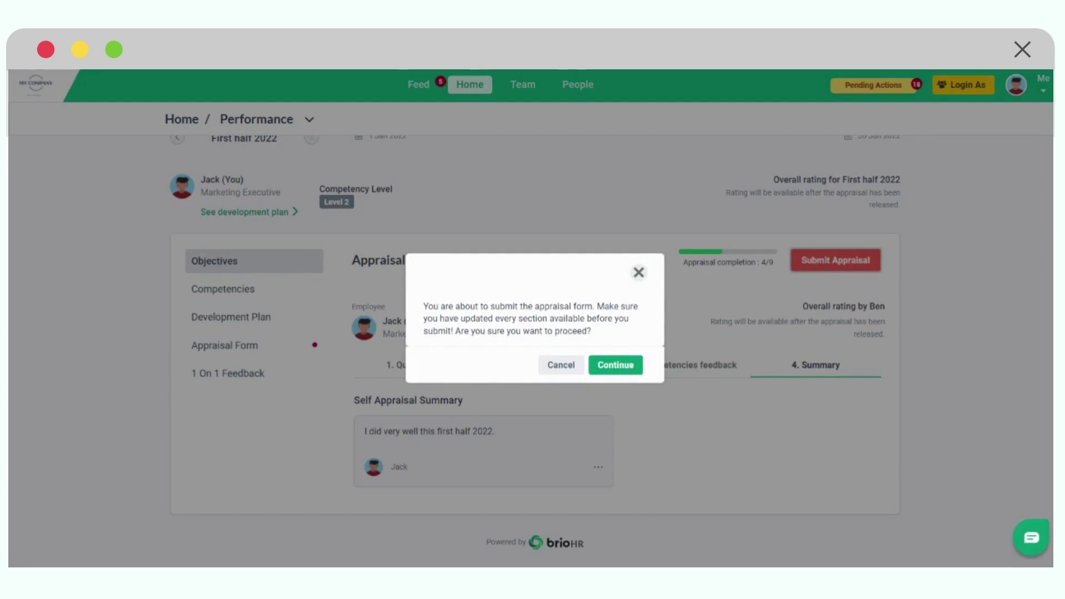
left_click(616, 364)
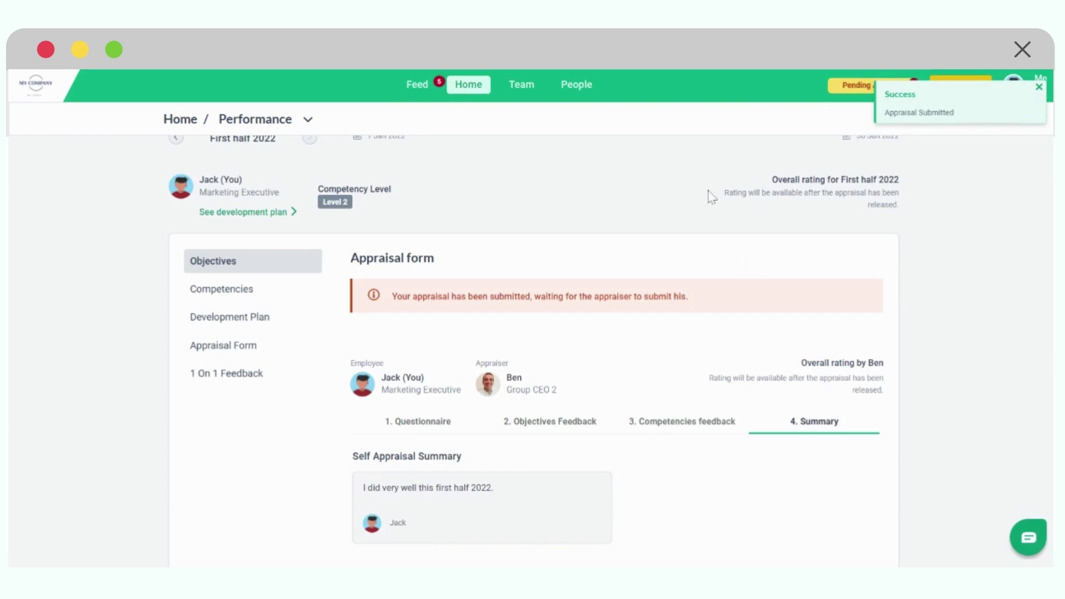
scroll(649, 397, "down", 2)
scroll(675, 370, "up", 4)
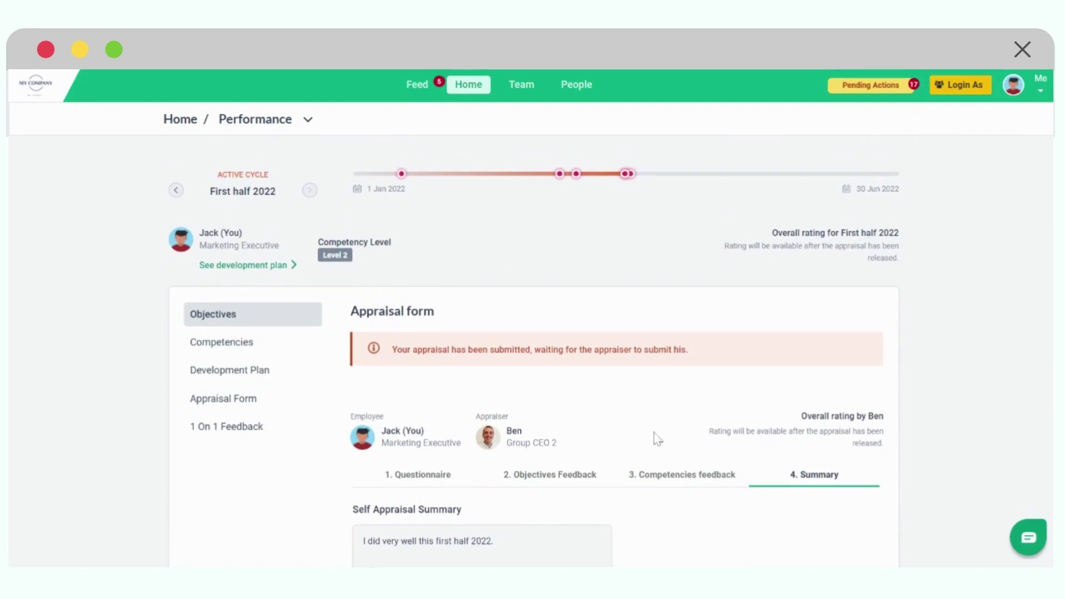
scroll(467, 259, "down", 2)
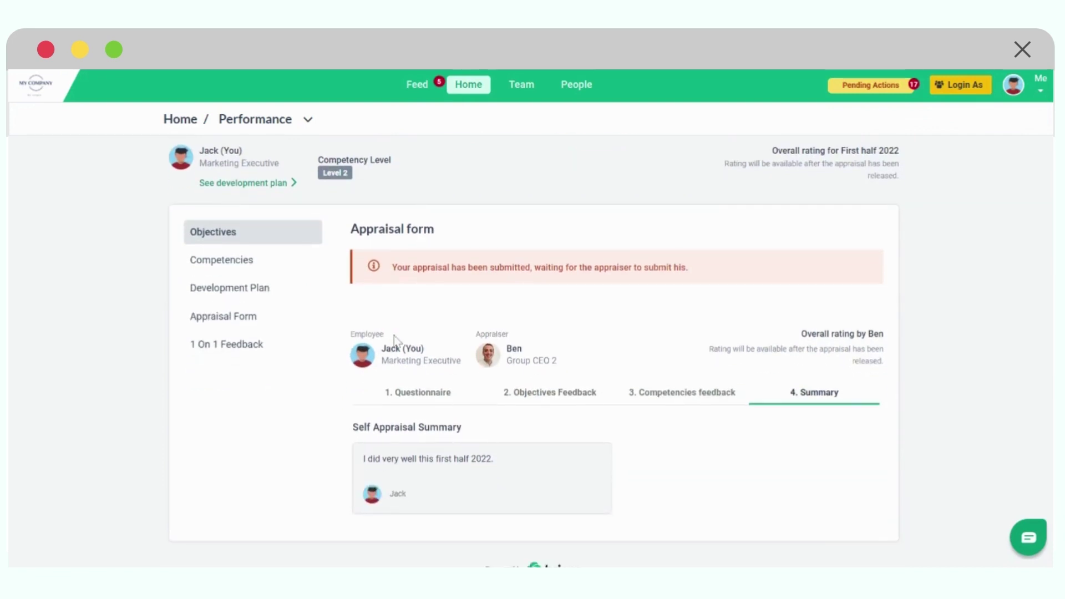
scroll(500, 354, "down", 1)
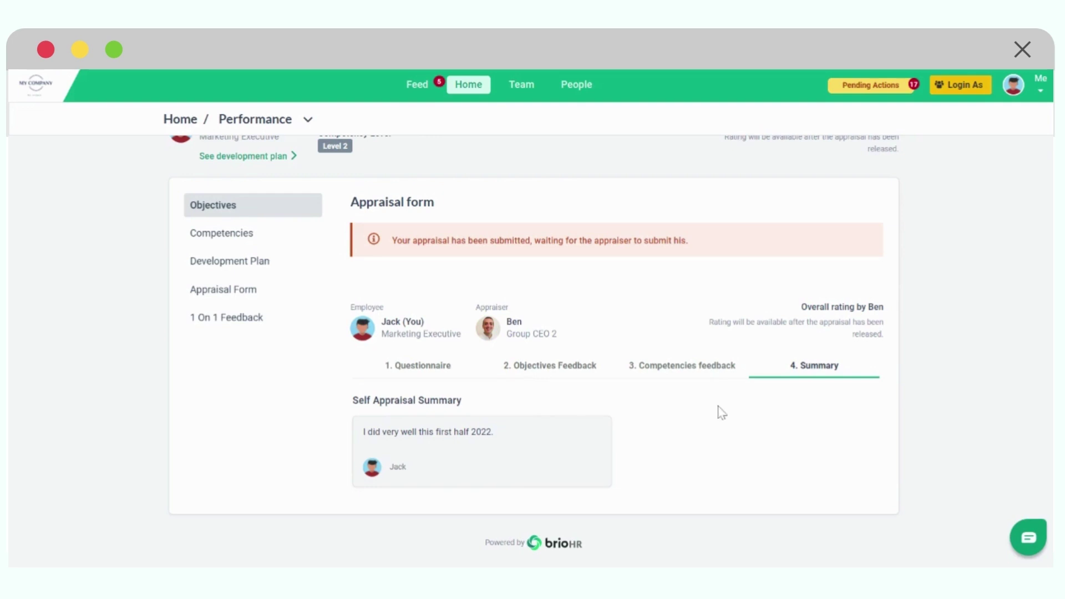
Step: Add the 1 on 1 feedback comment 'Great discussion around priorities for next month.'
left_click(233, 321)
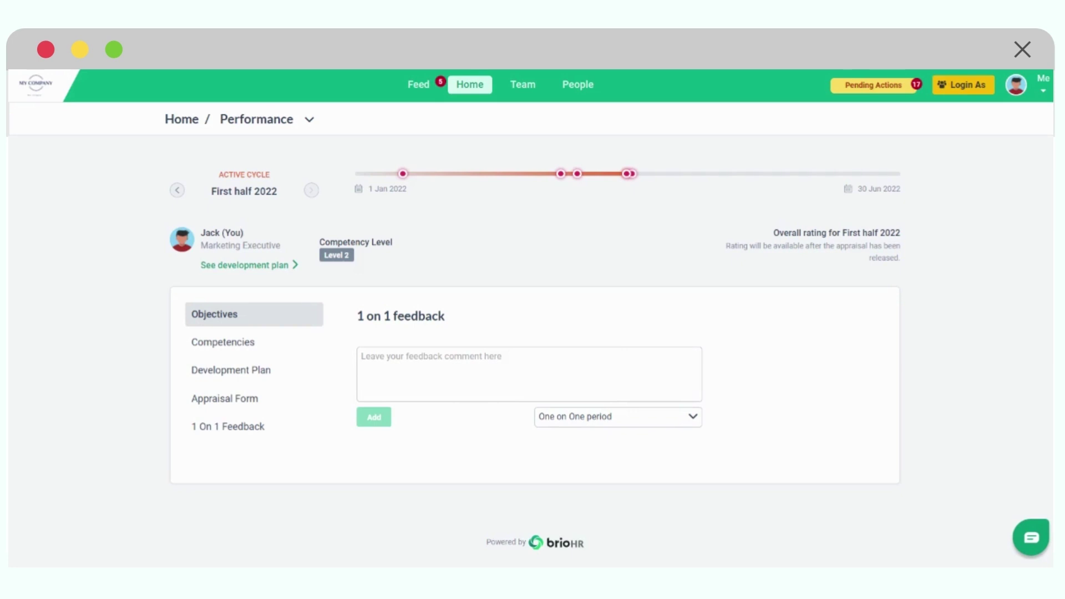
key("Tab")
type("G")
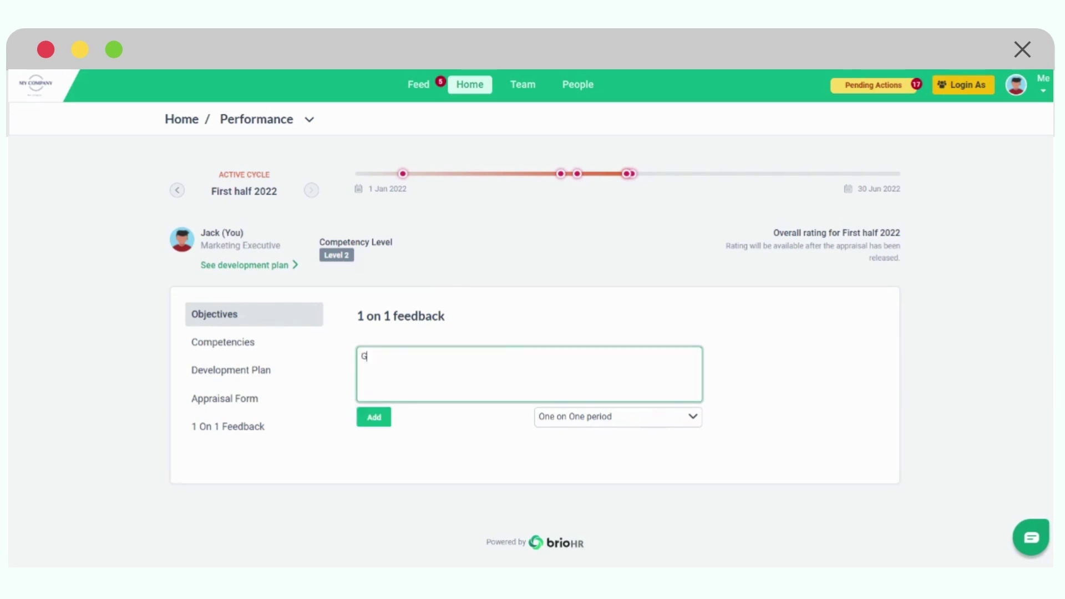
type("reat discussion aroun d")
type(" priorities for next month.")
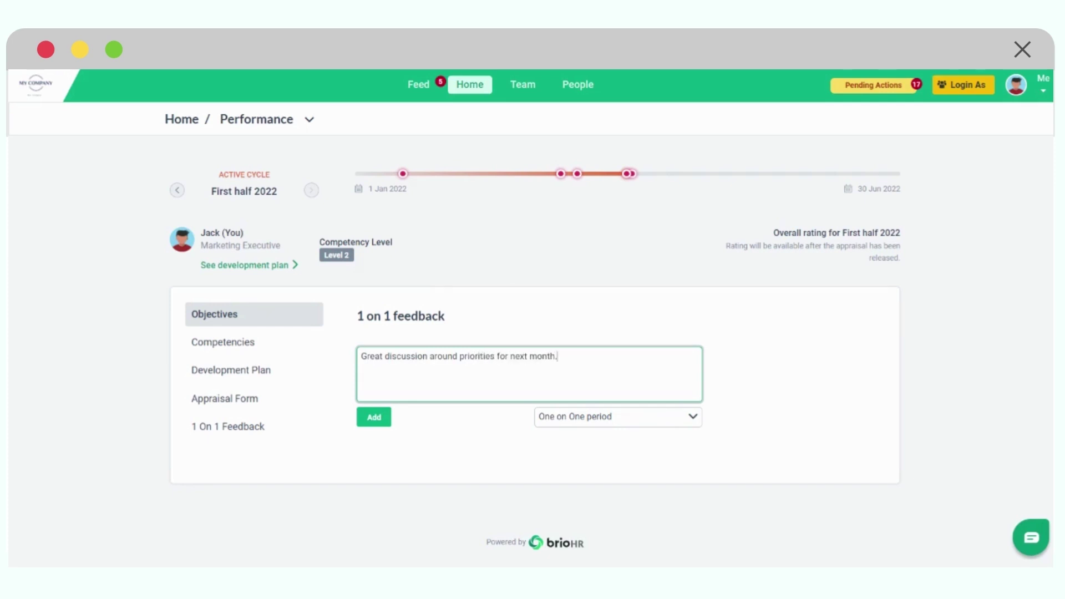
left_click(374, 417)
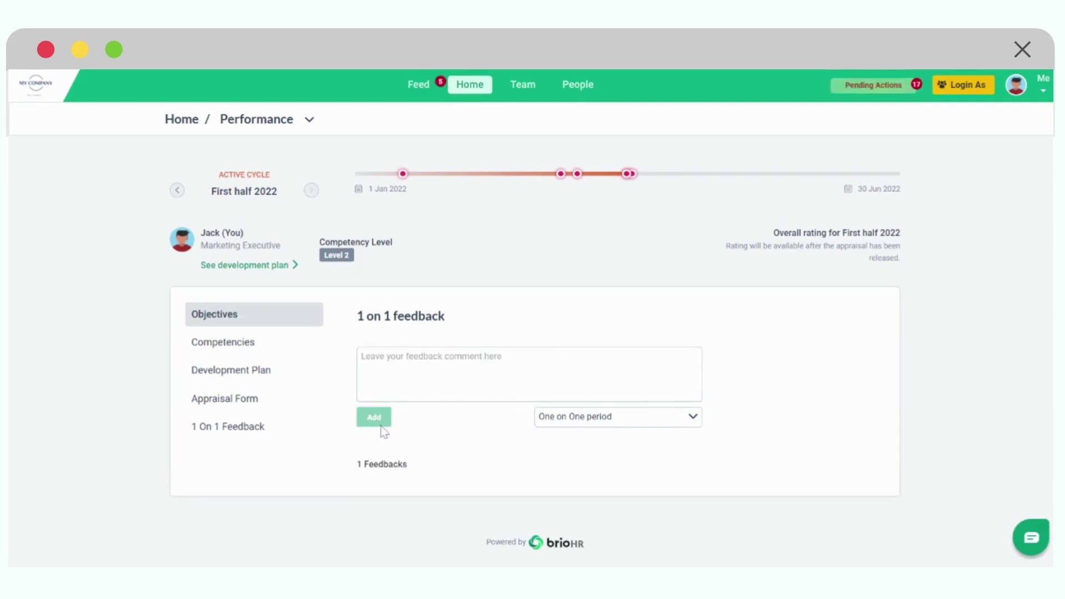
scroll(755, 442, "down", 1)
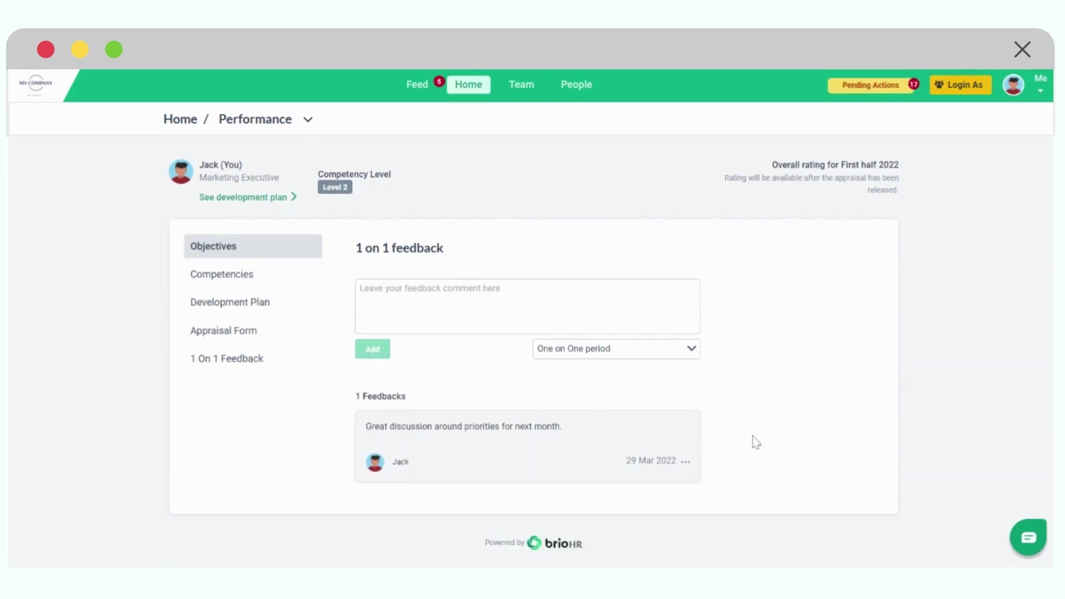